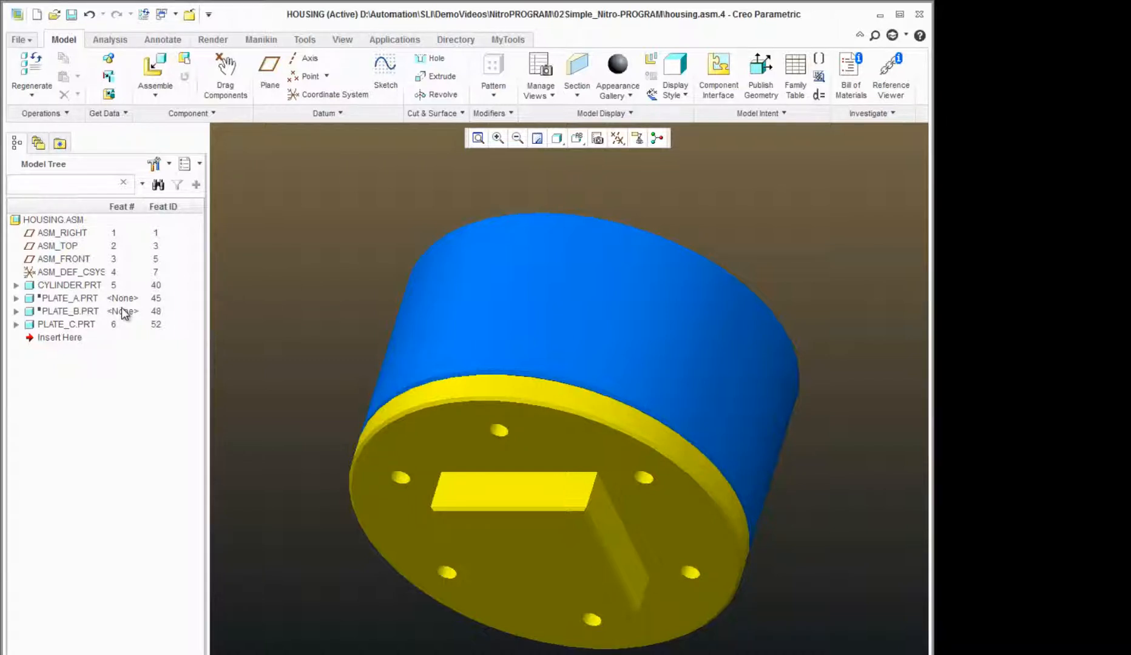
Step: Suppress the PLATE_C component in the housing assembly and confirm the suppression
right_click(66, 326)
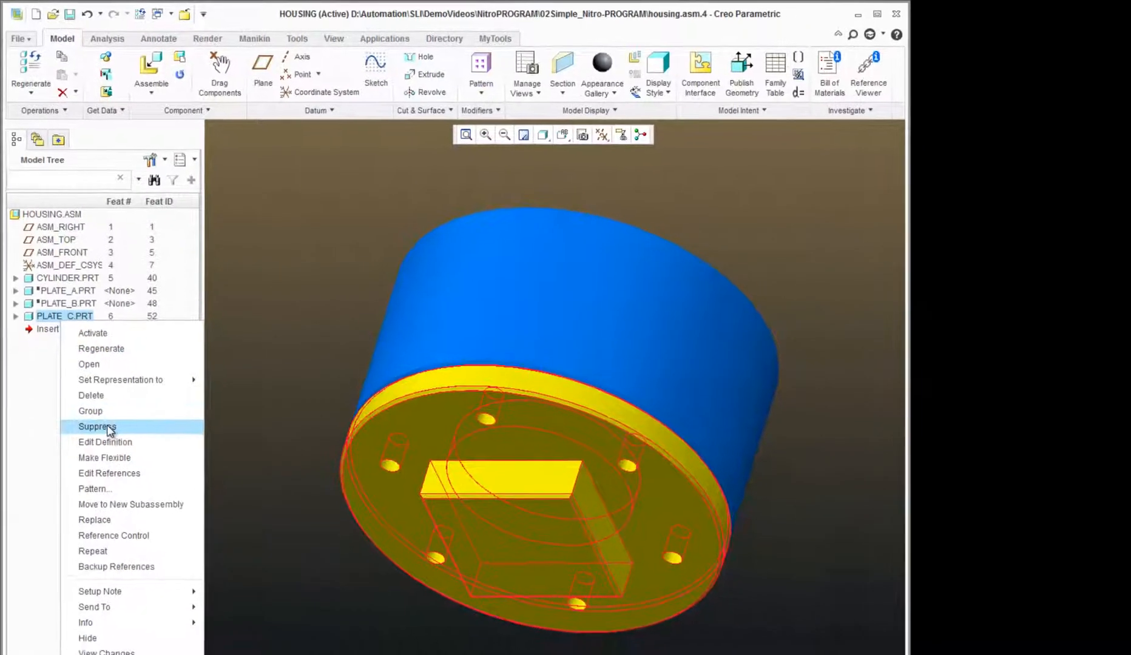
left_click(112, 434)
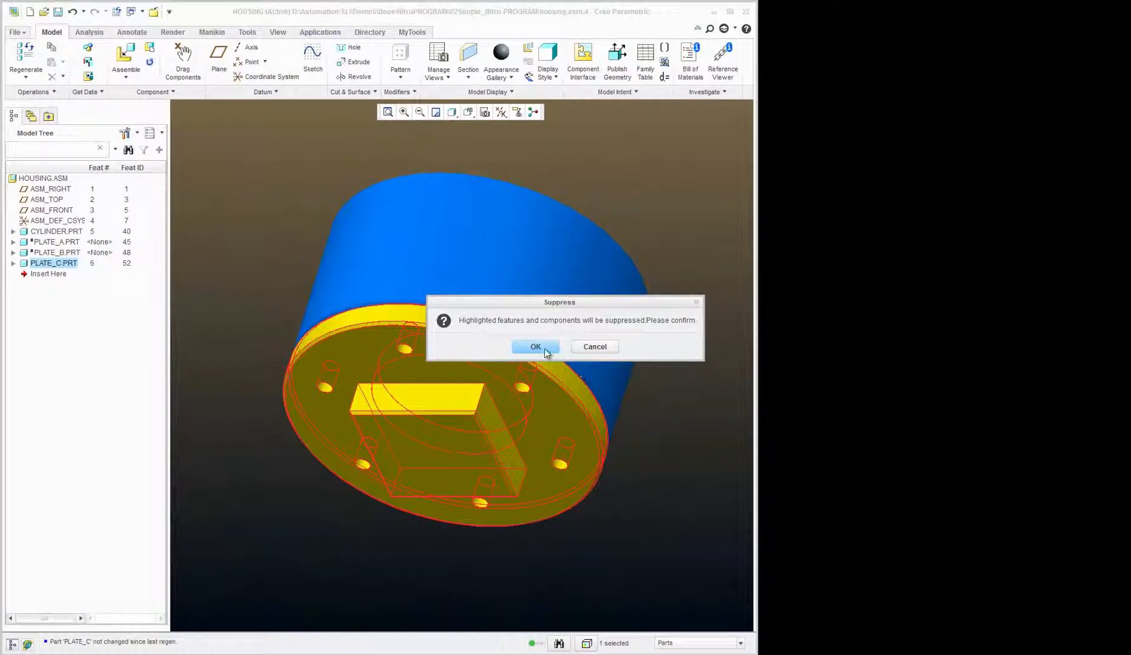
left_click(536, 347)
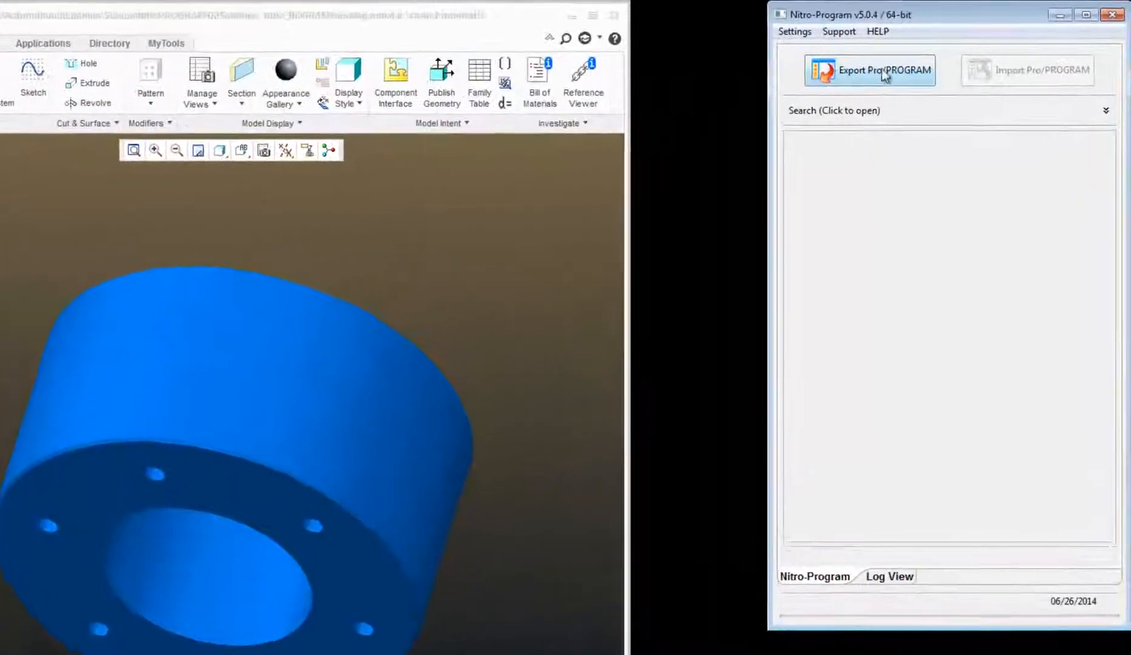
Step: In Nitro-Program, export the housing's Pro/PROGRAM, add the relation PLATE_TYPE = "A", and import the program back into the model
left_click(944, 52)
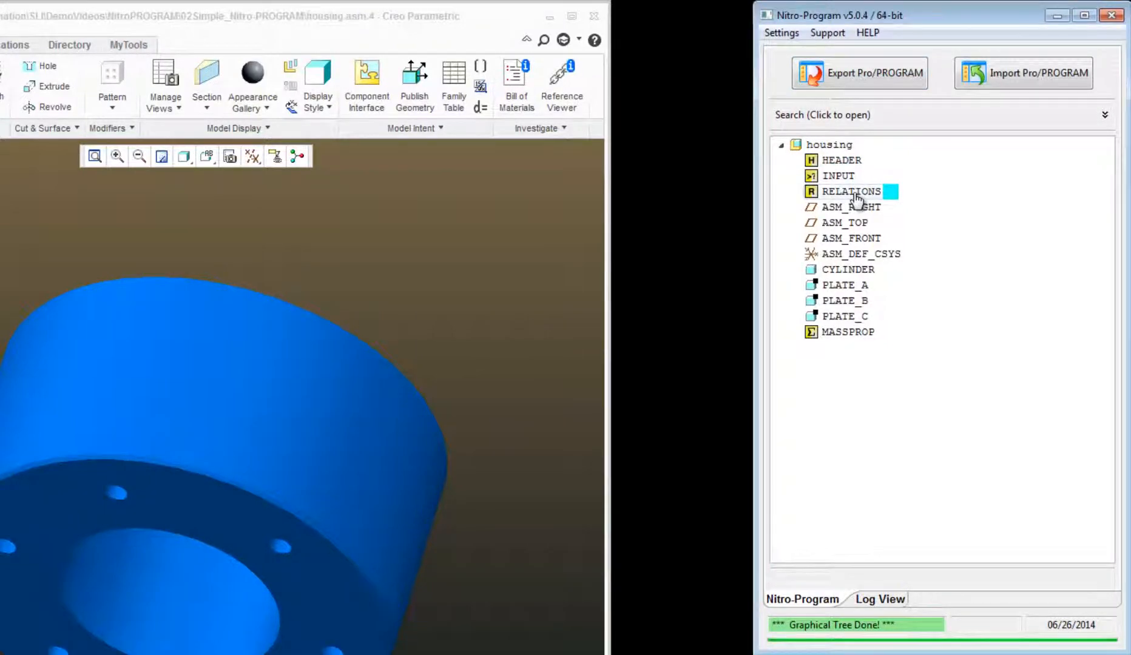
double_click(853, 191)
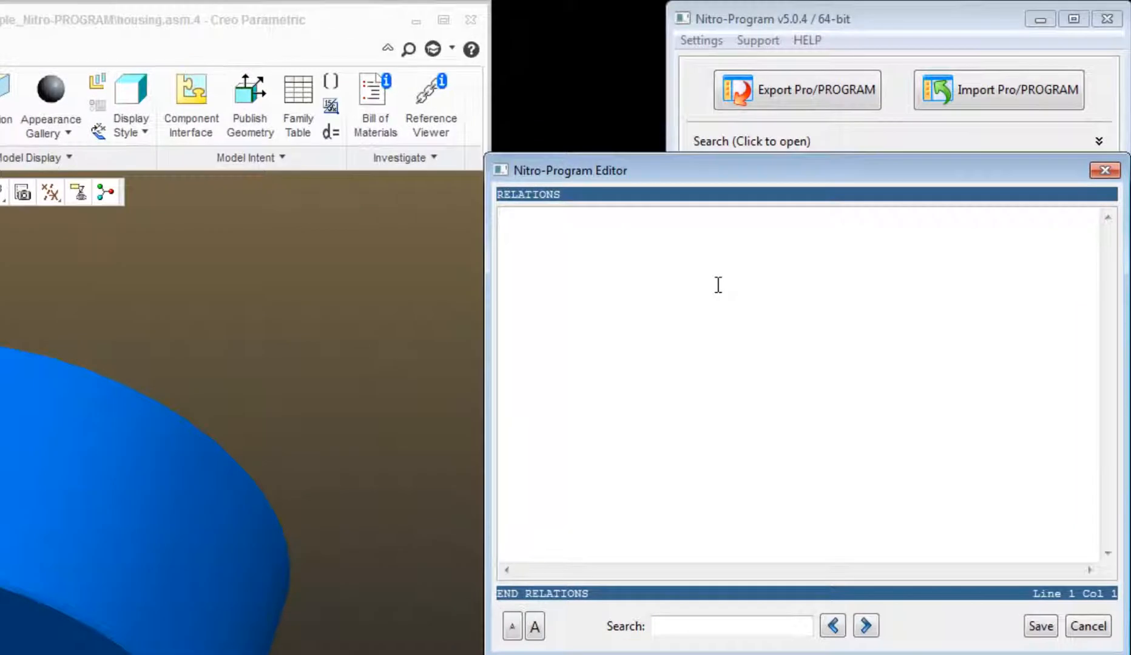
type("PLATE_TYPE = \"A")
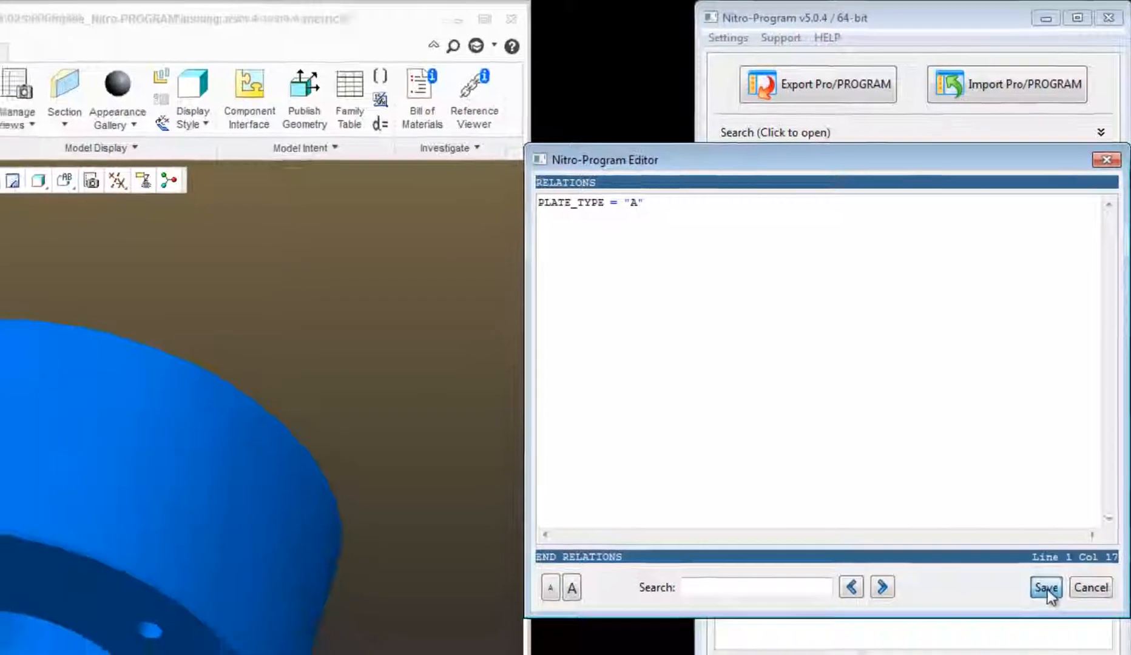
left_click(1041, 627)
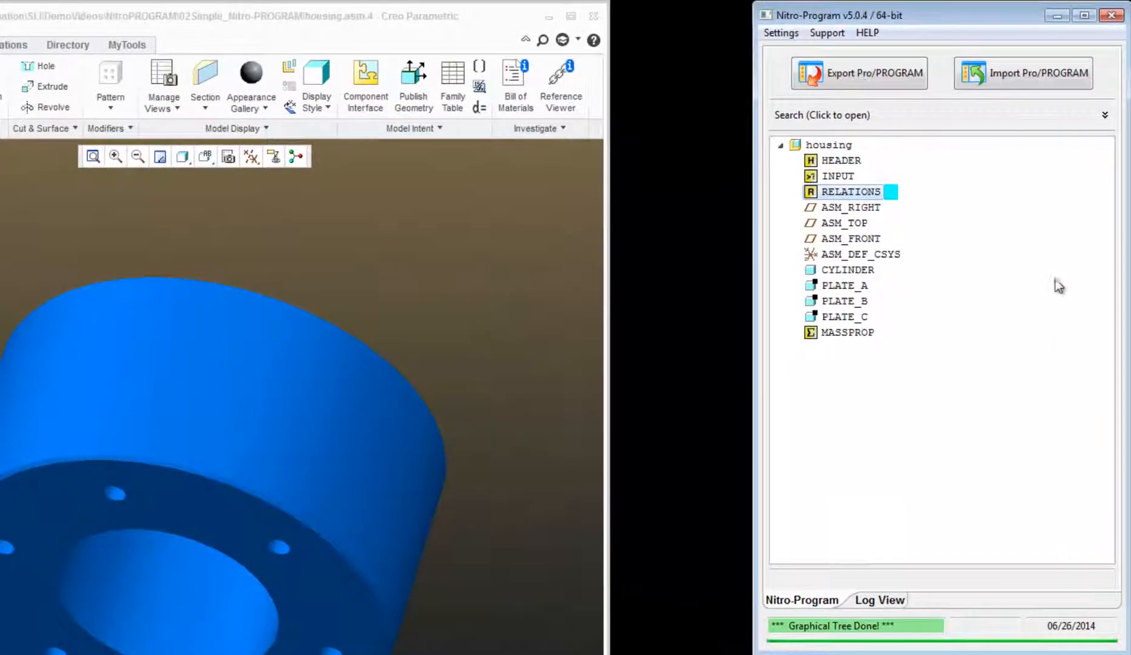
left_click(1037, 74)
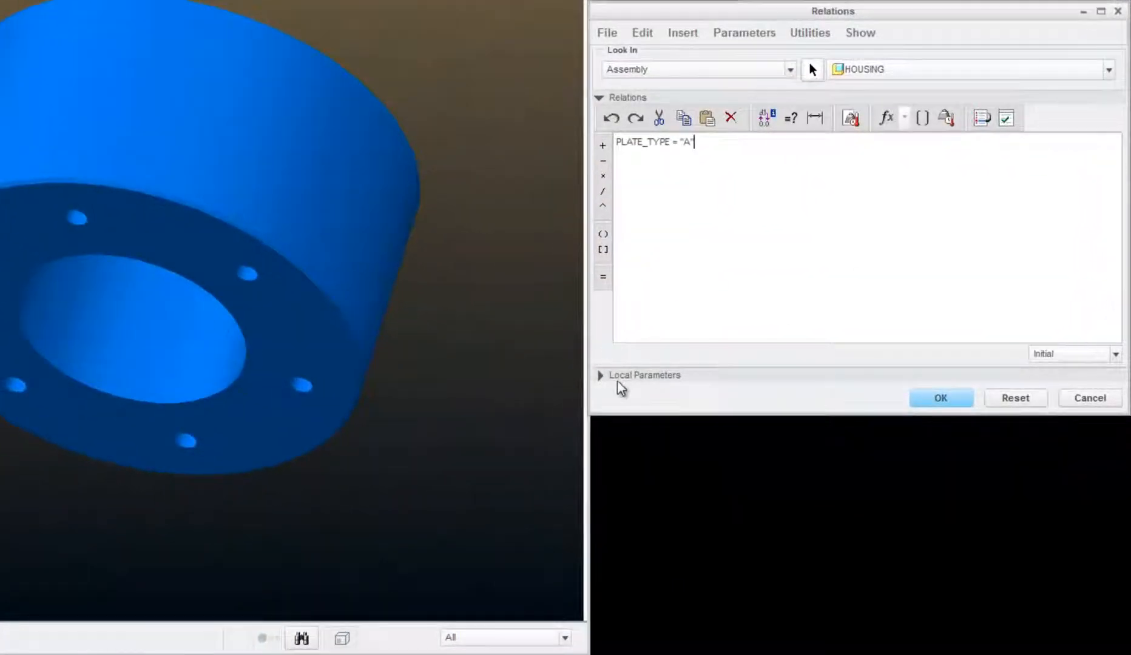
Step: Examine the PLATE_TYPE entry among the assembly's local parameters, widening the name column, and close the Relations dialog
left_click(622, 377)
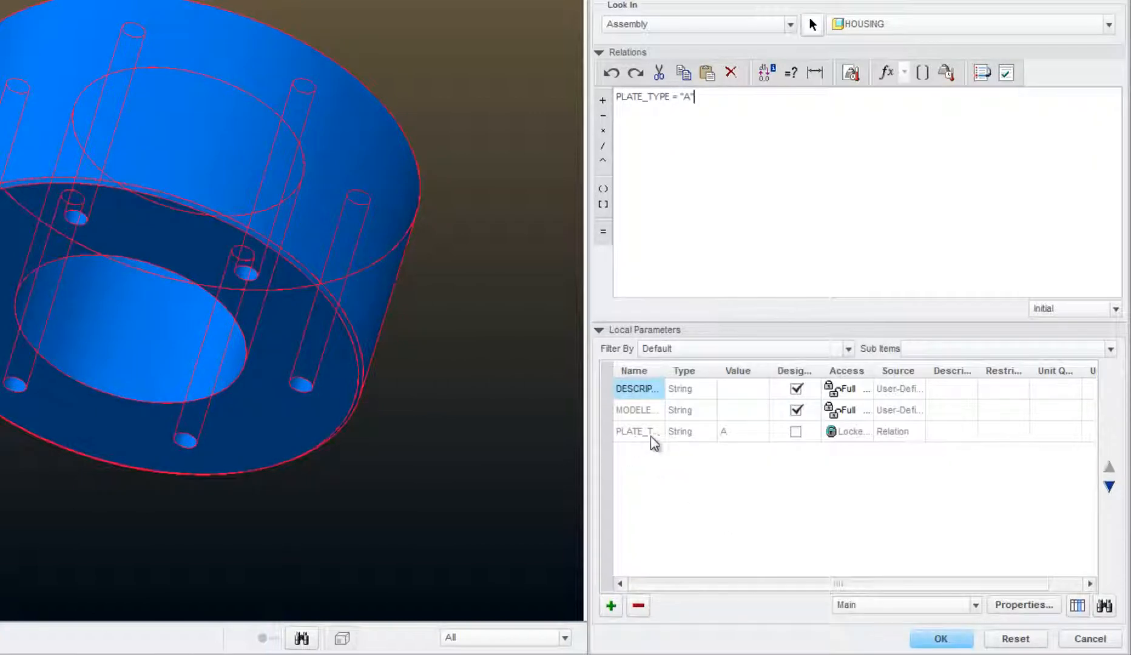
left_click_drag(668, 365, 682, 364)
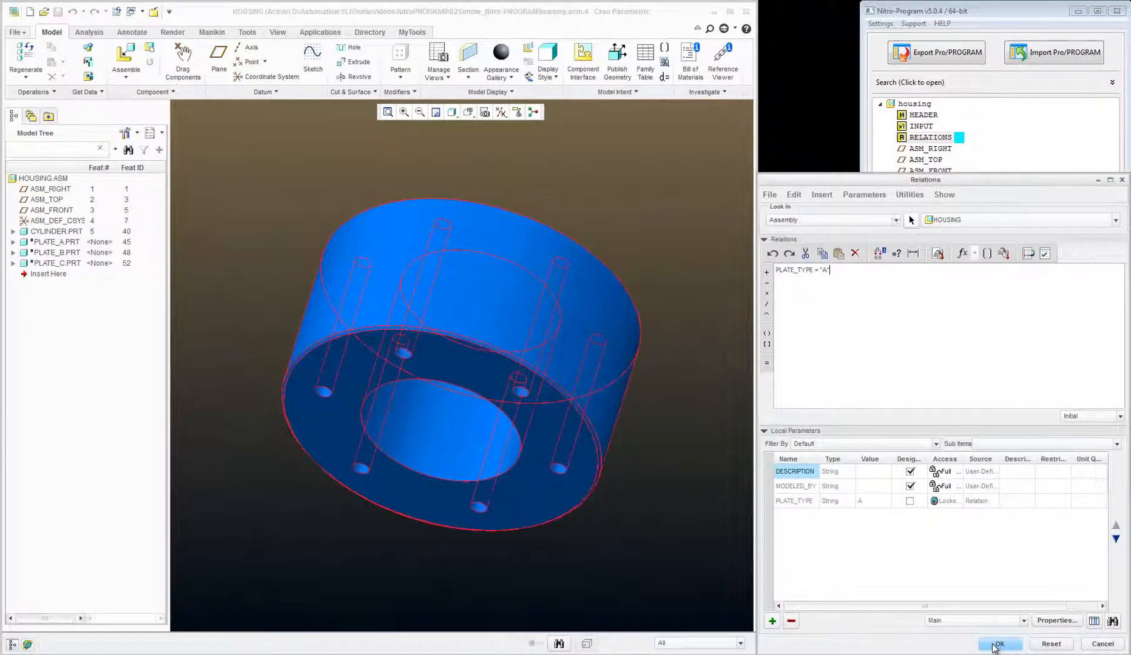
left_click(997, 644)
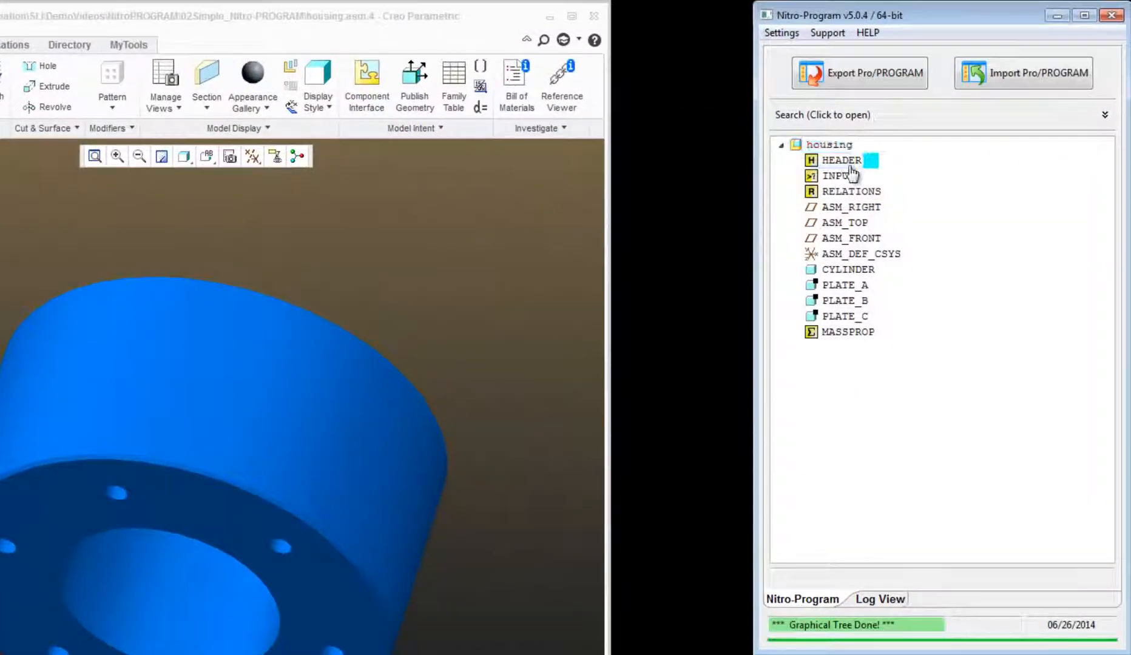
Step: Delete the PLATE_TYPE relation from the RELATIONS section in Nitro-Program and import the program back into the model
double_click(849, 191)
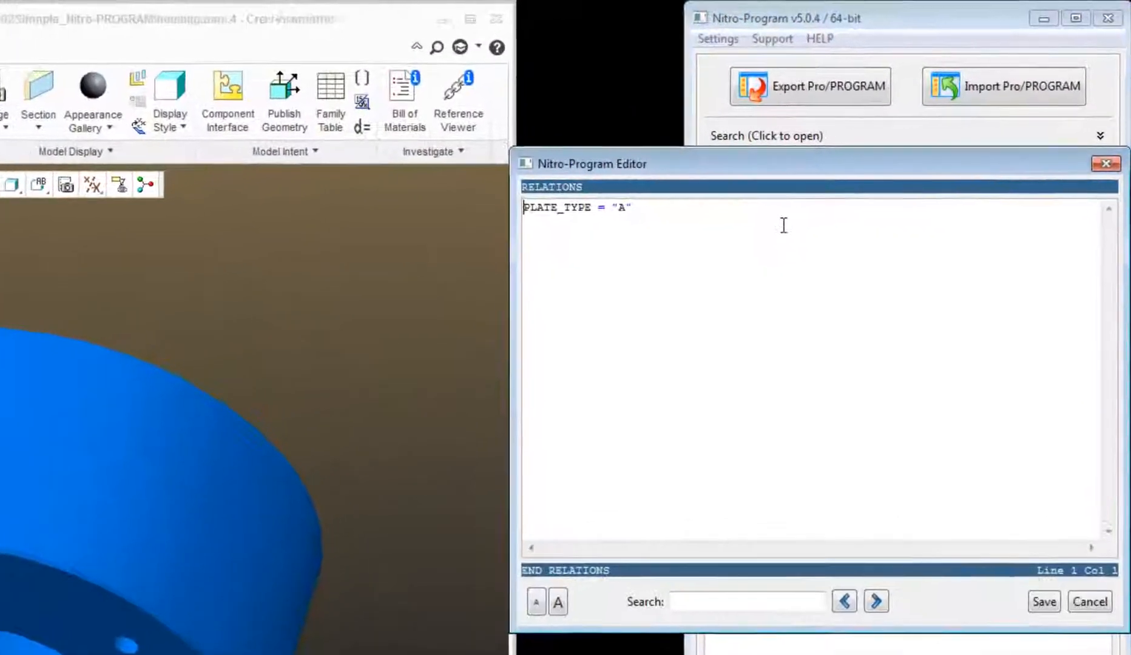
key("ctrl+a")
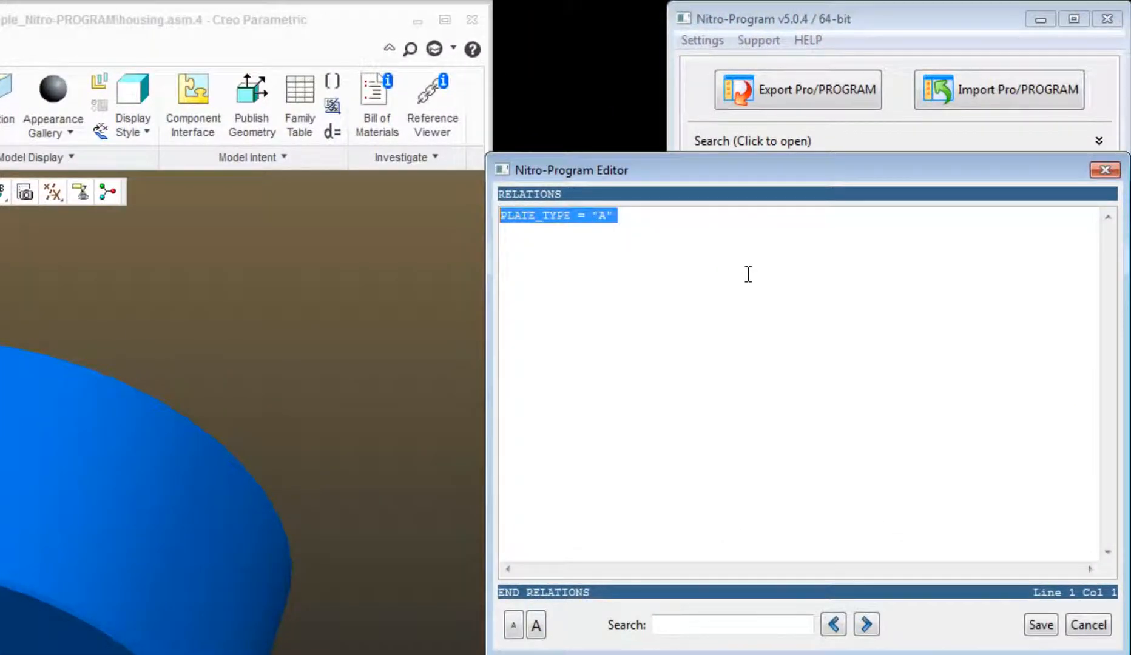
key("Delete")
left_click(1041, 625)
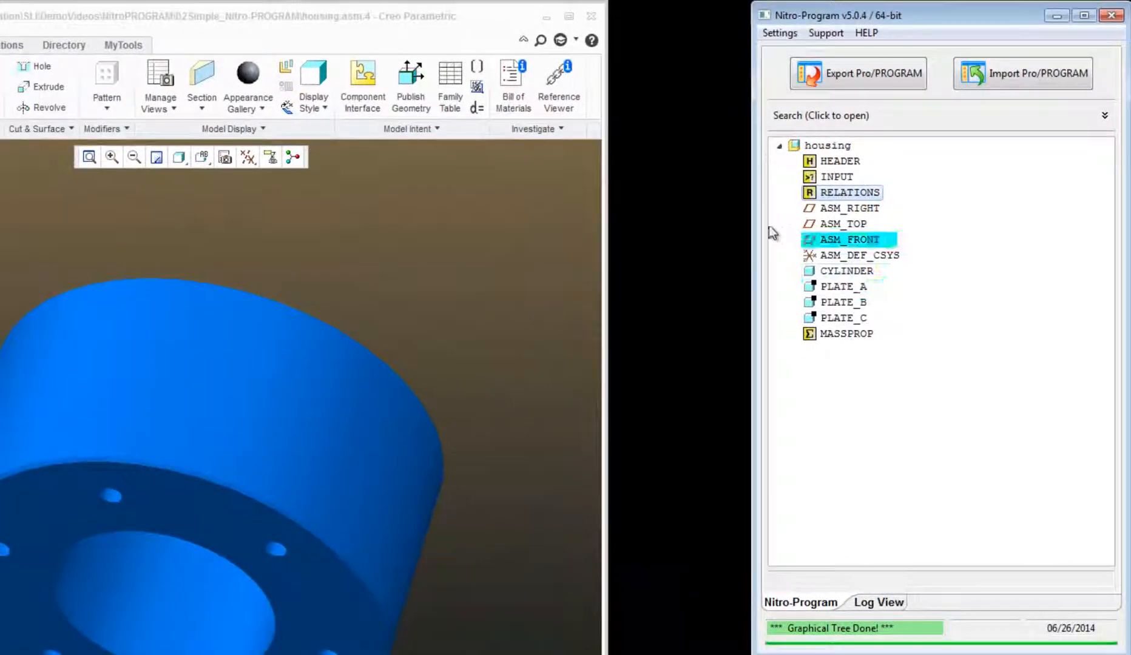
left_click(972, 79)
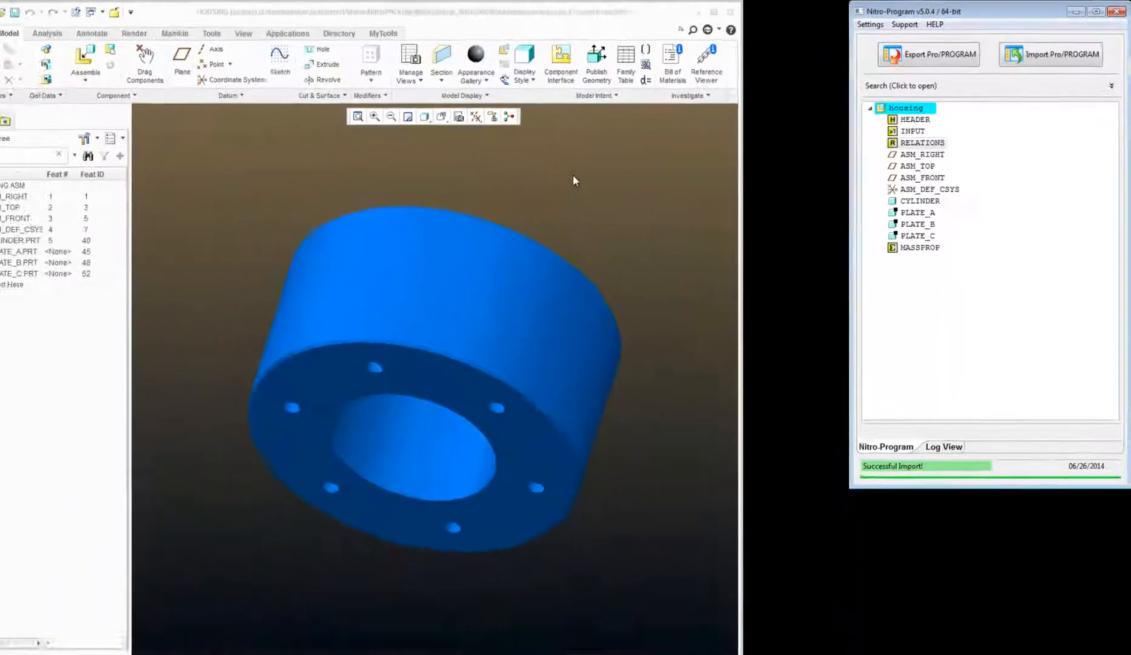
Step: Set the assembly's local PLATE_TYPE parameter to B in Creo's Relations dialog and accept the change
left_click(594, 168)
key("r")
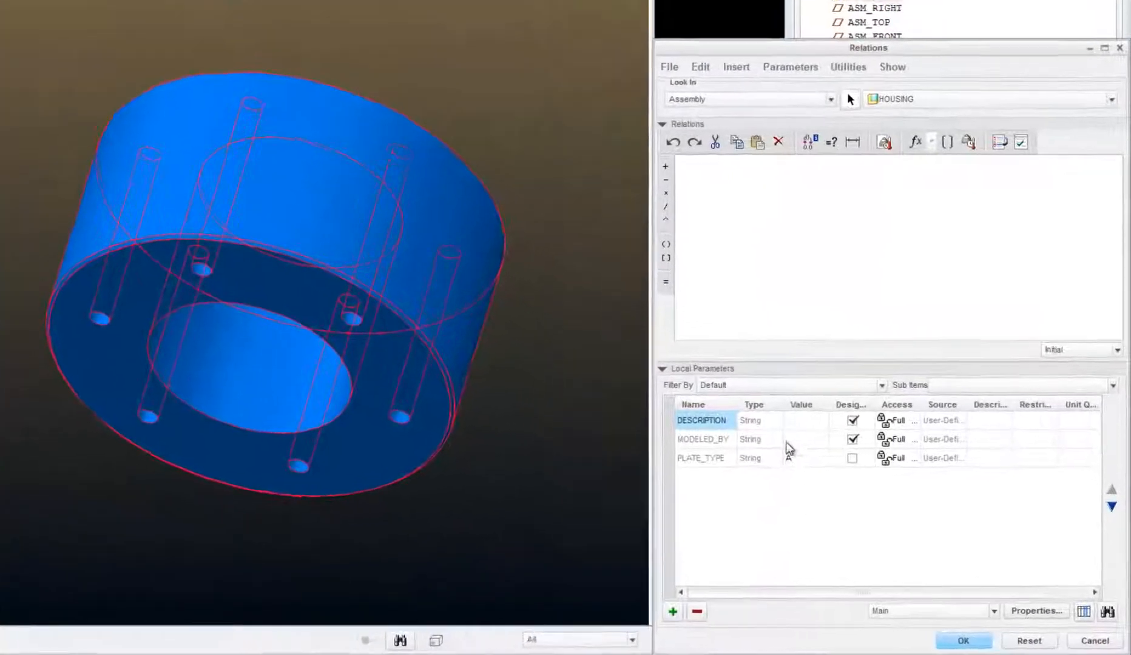
double_click(813, 458)
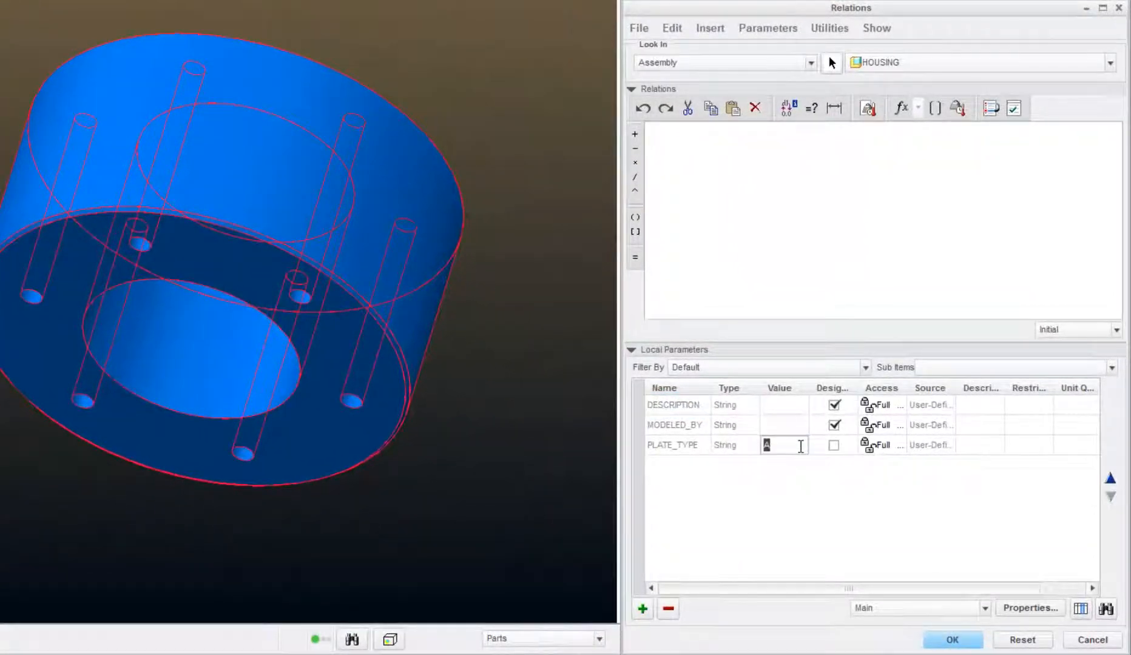
type("B")
left_click(951, 639)
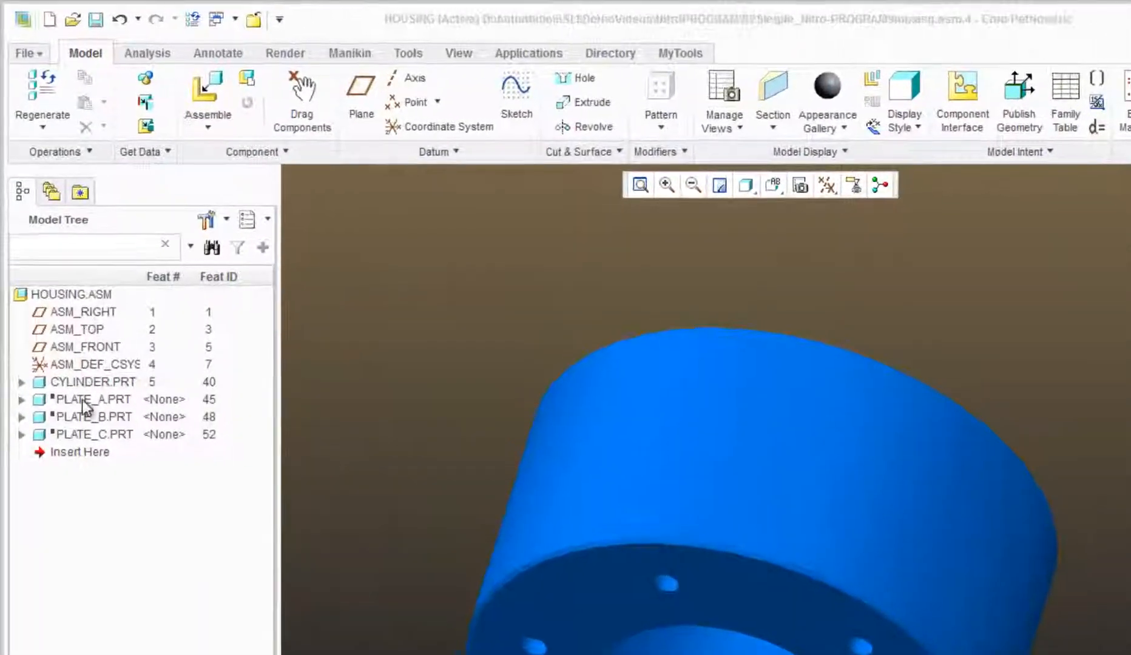
Step: Resume the suppressed components PLATE_A, PLATE_B and PLATE_C together, and clear the selection
left_click(82, 401)
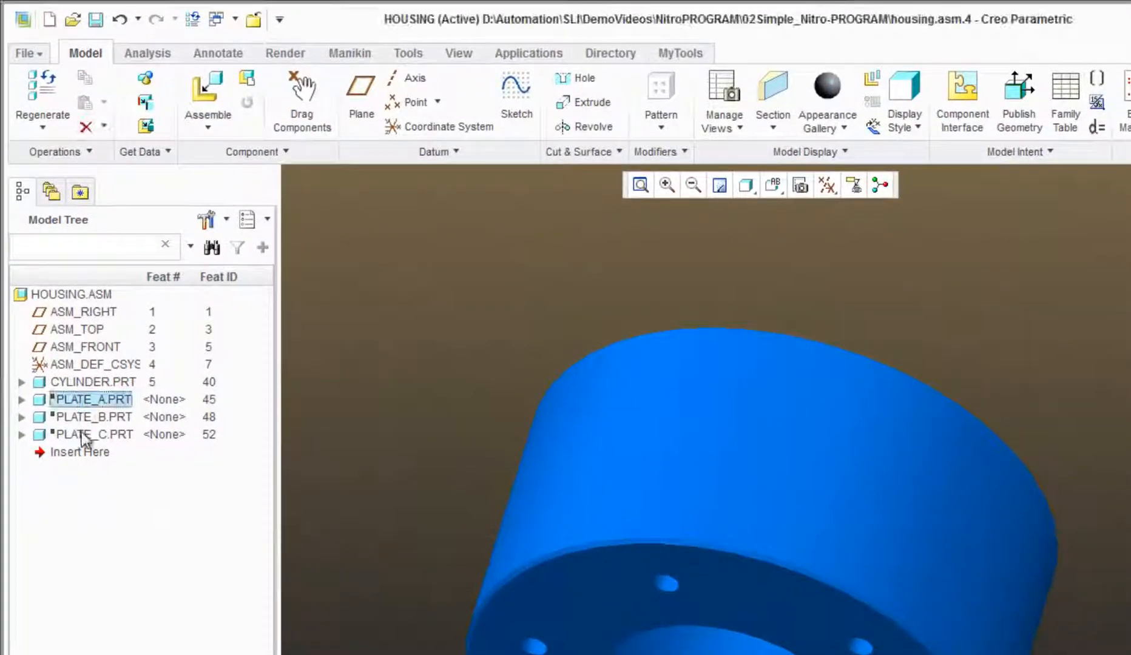
left_click(91, 435, "shift")
right_click(92, 419)
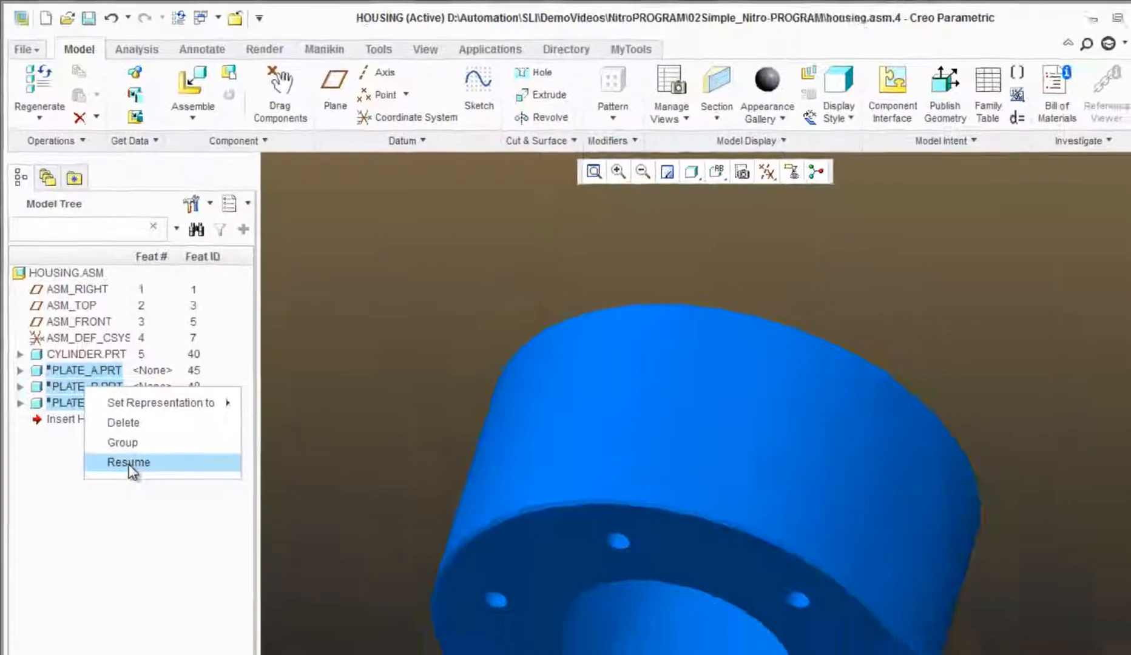
left_click(143, 498)
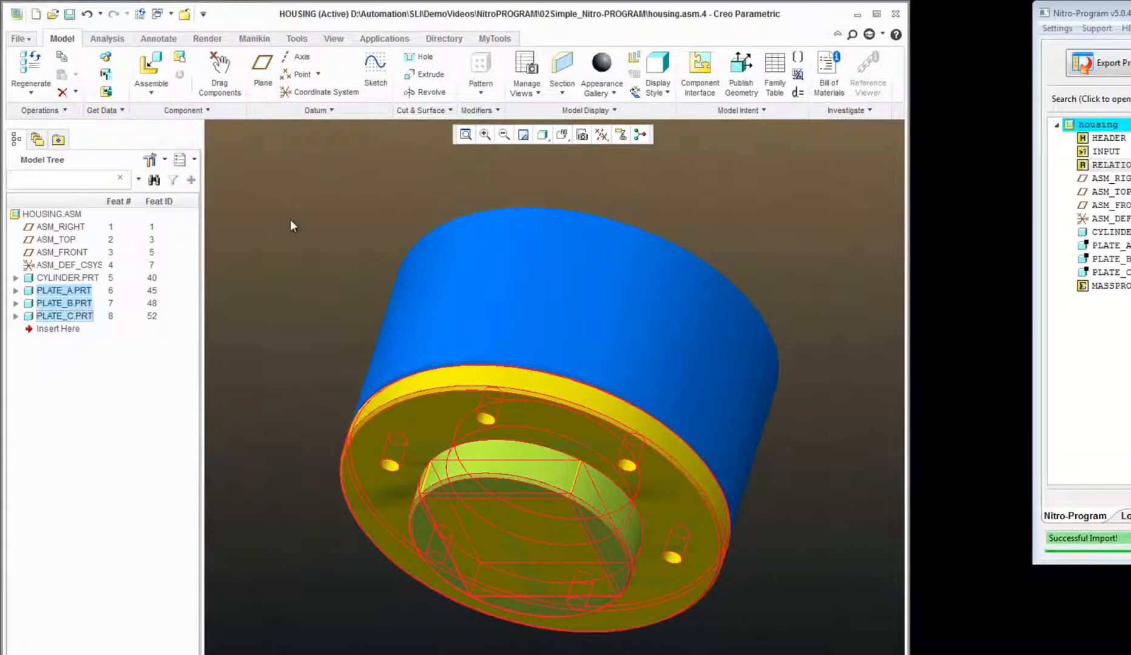
left_click(292, 226)
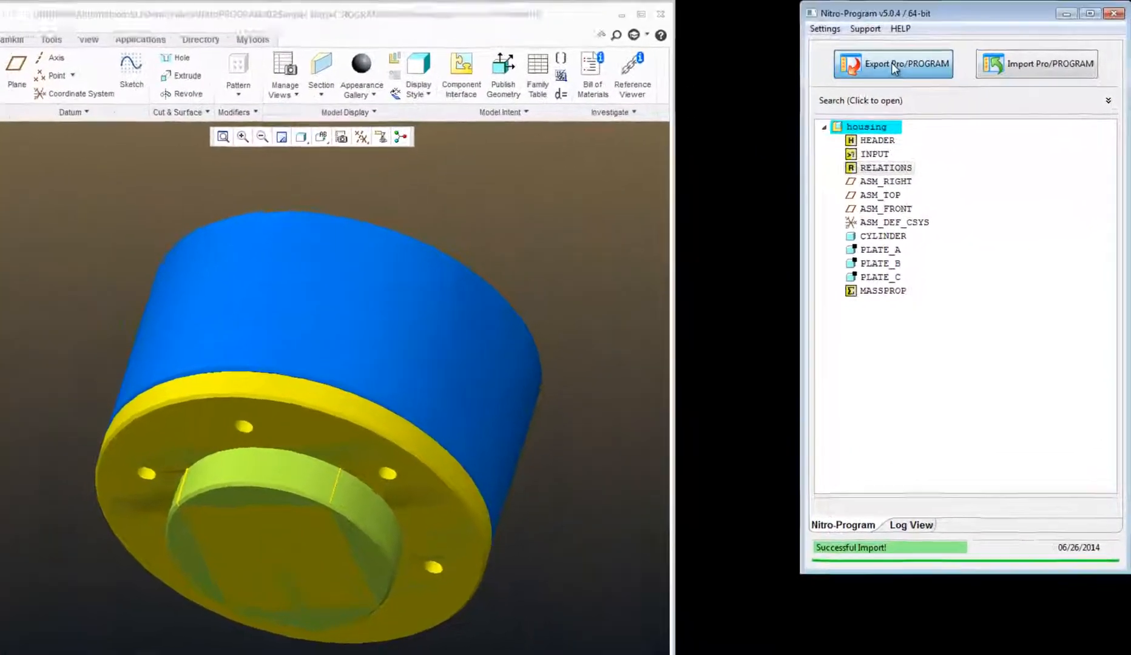
Step: Re-export the housing's Pro/PROGRAM in Nitro-Program and enclose PLATE_A in an IF/ENDIF block
left_click(918, 59)
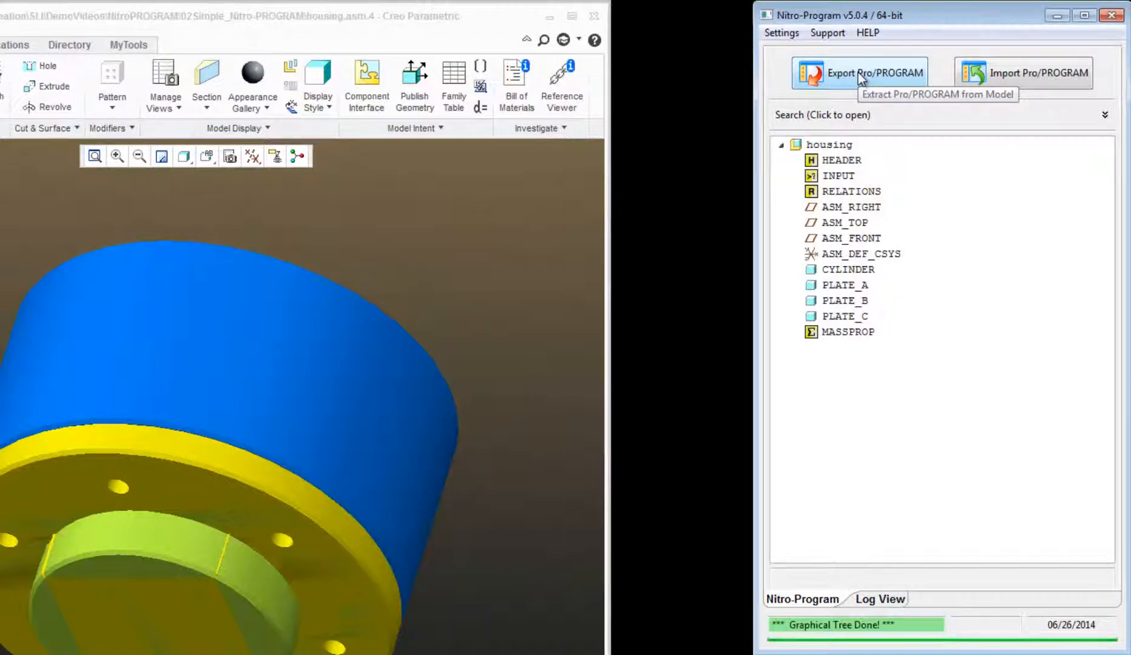
left_click(858, 73)
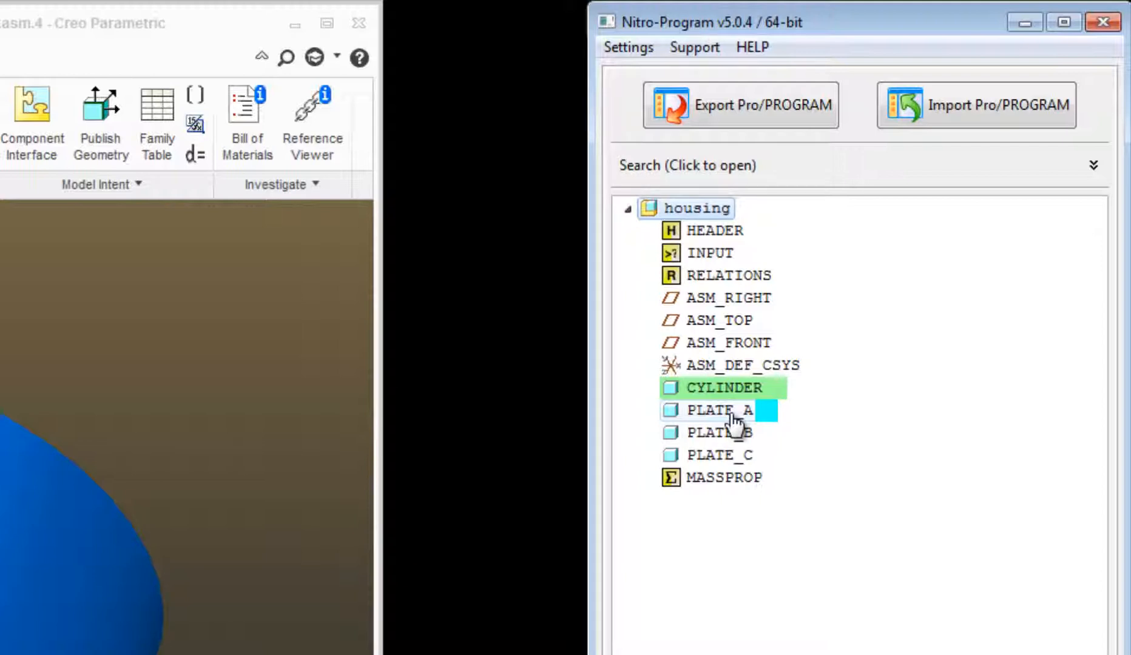
right_click(733, 419)
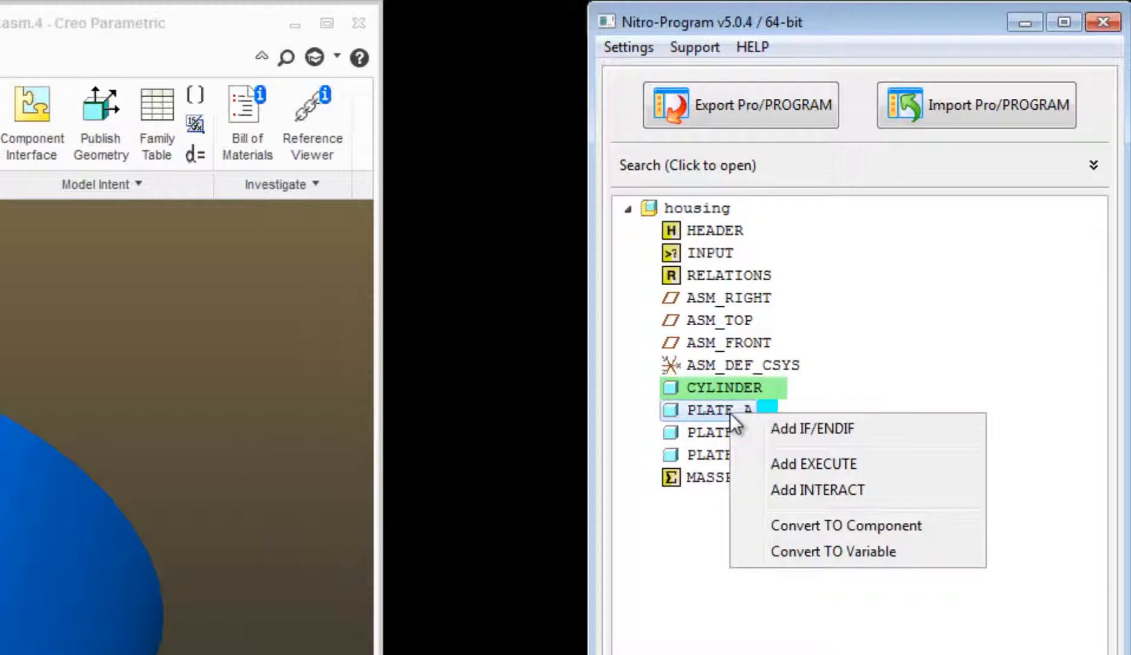
left_click(871, 434)
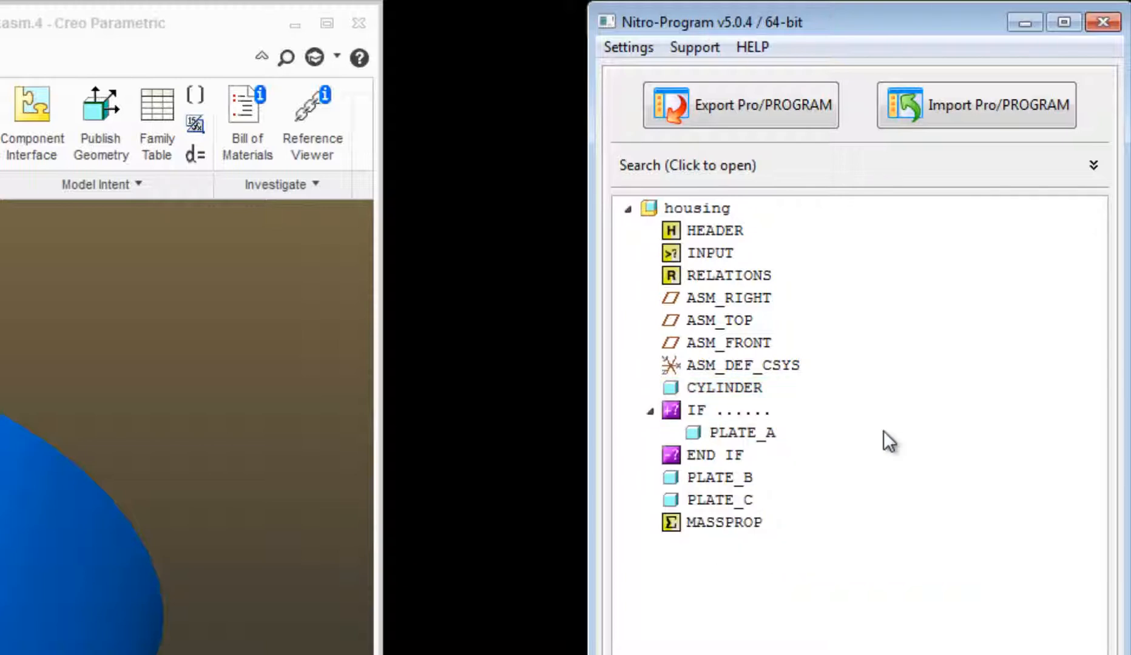
Step: Set the condition of the IF statement around PLATE_A to PLATE_TYPE == "A" and save it
double_click(733, 412)
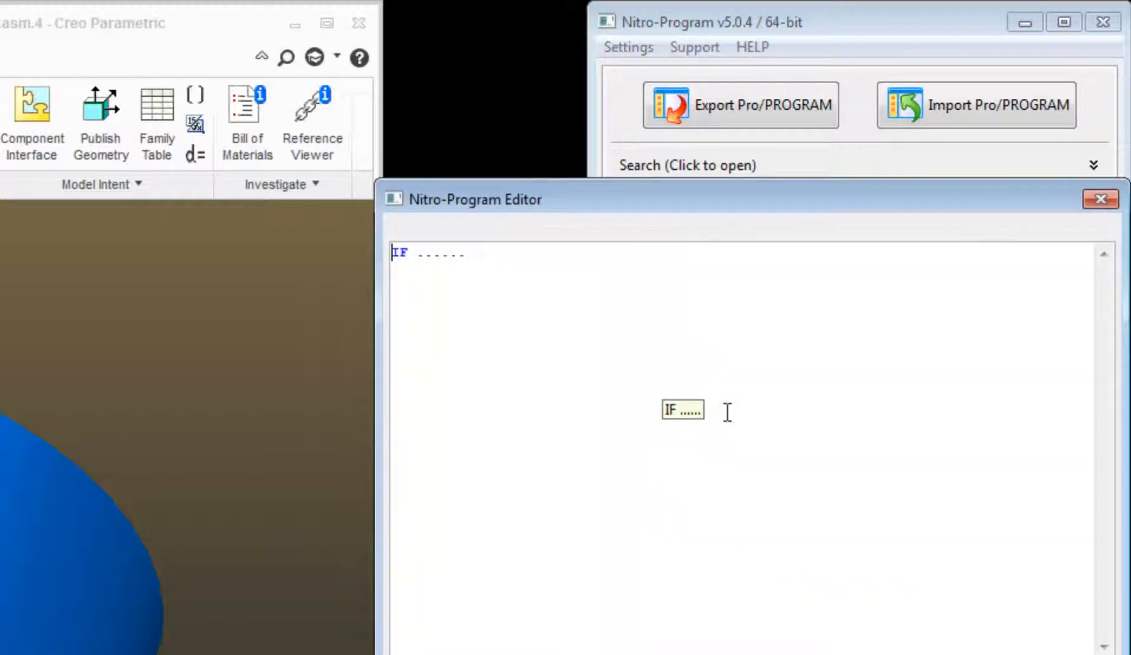
double_click(427, 255)
right_click(424, 258)
mouse_move(496, 272)
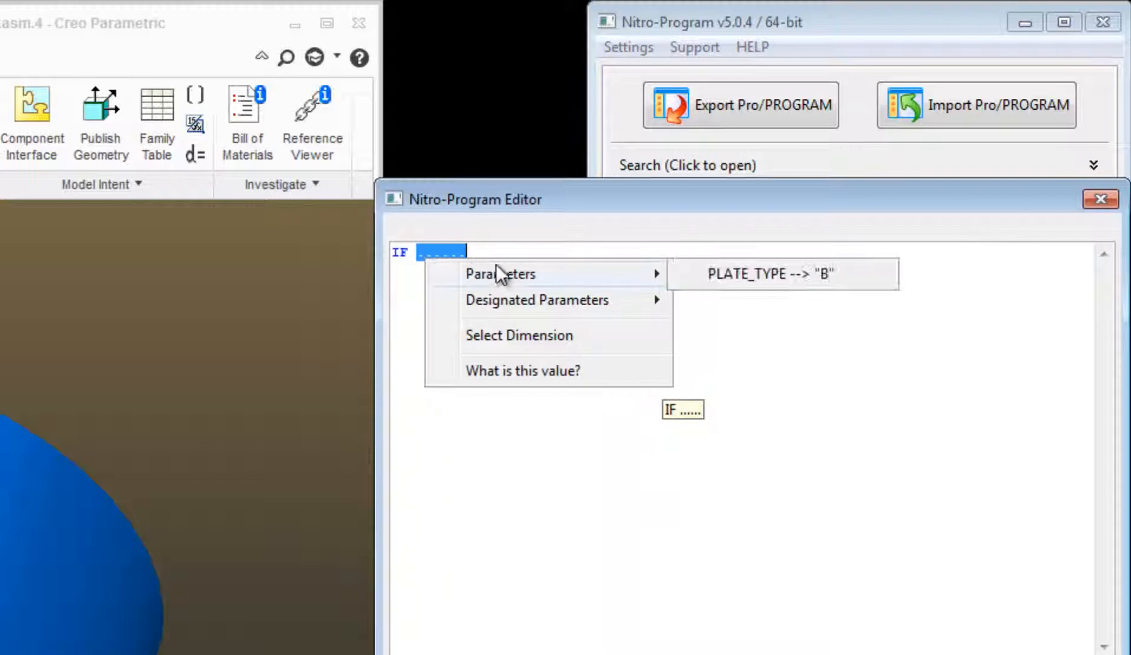
left_click(768, 276)
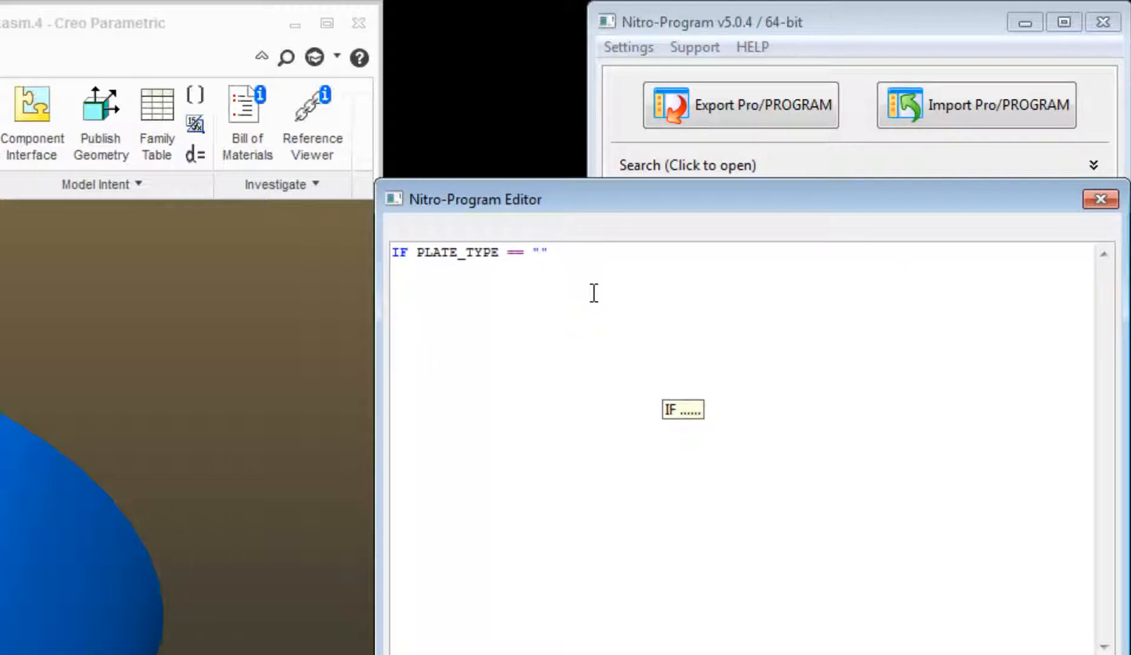
type("A")
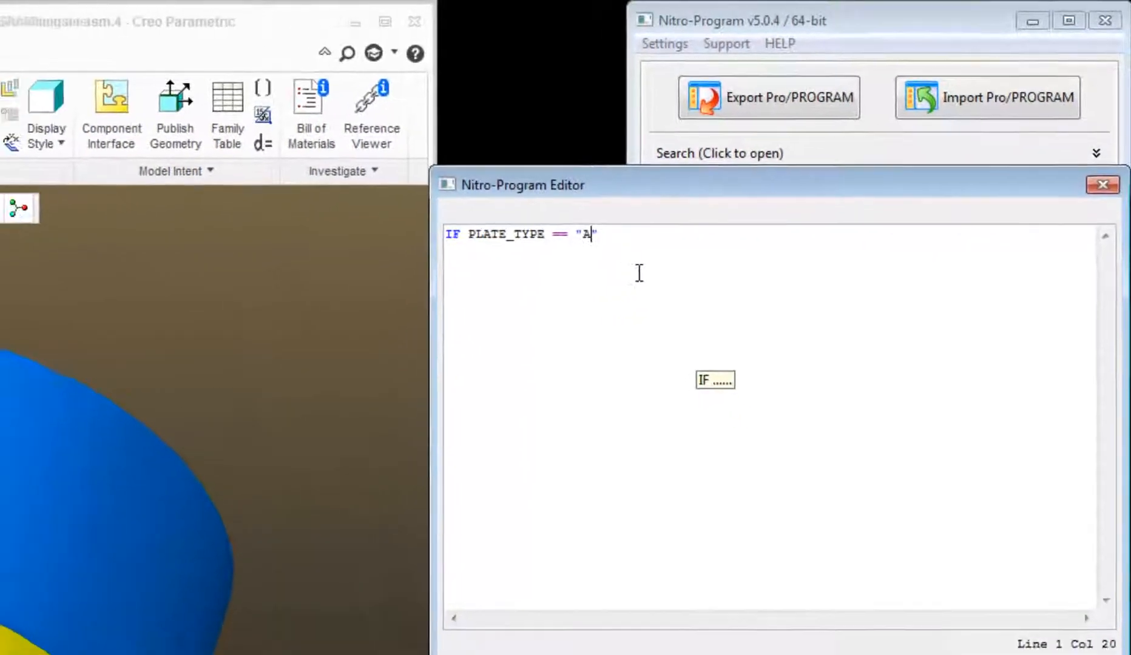
left_click(1036, 625)
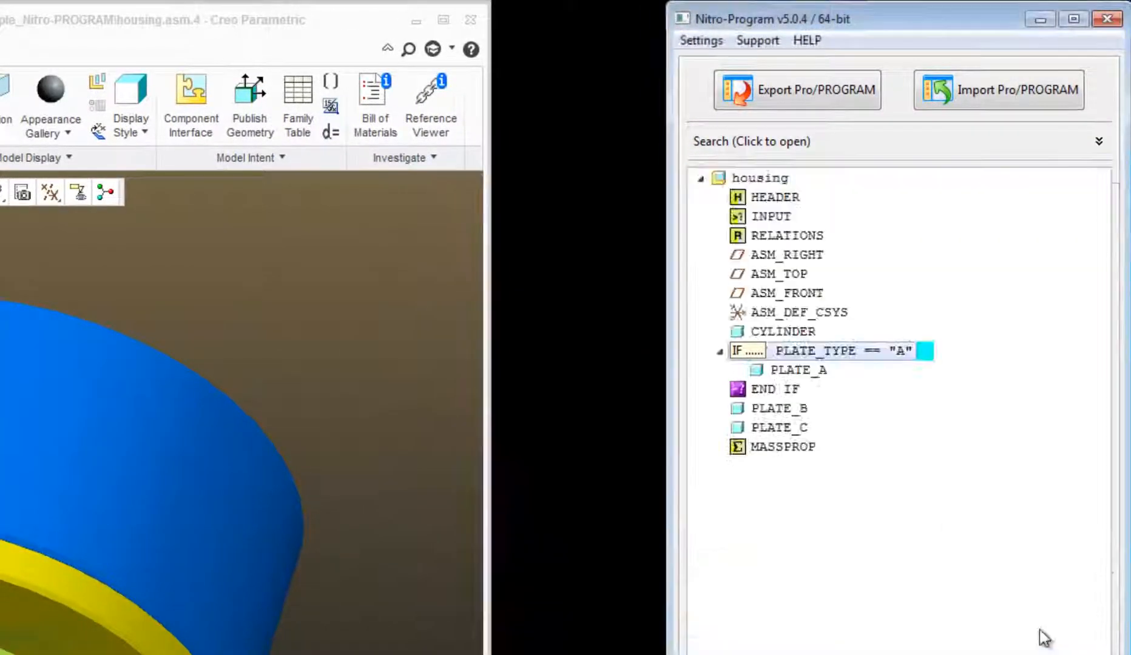
Step: Enclose the PLATE_B component in an IF/ENDIF block
left_click(776, 418)
right_click(776, 417)
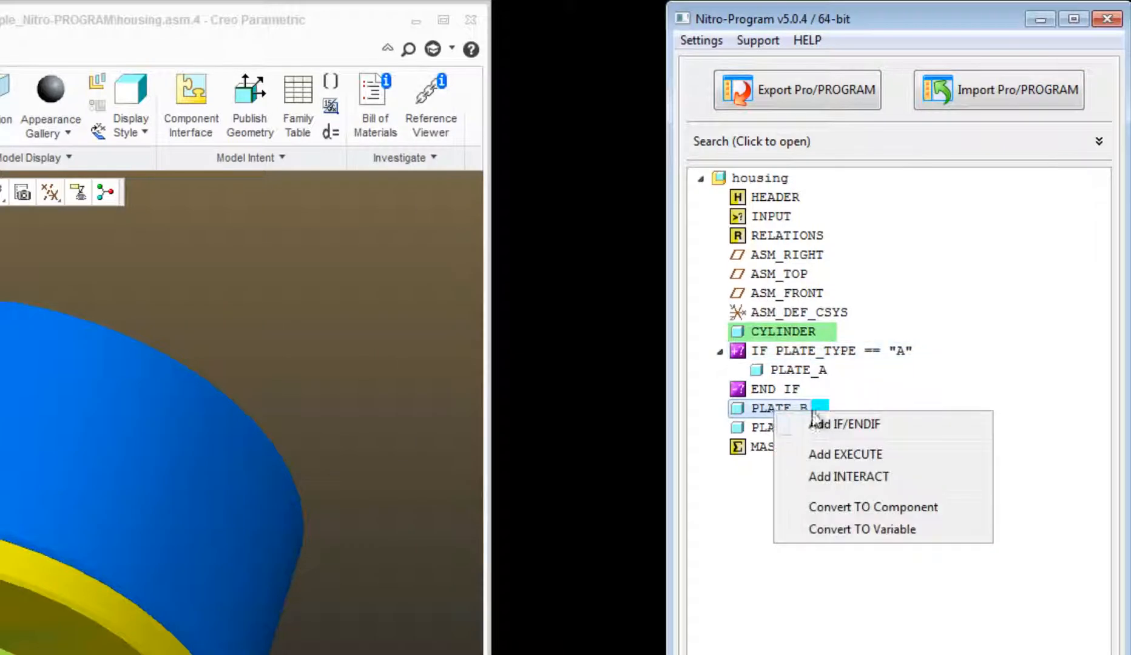
left_click(860, 424)
Step: Set the IF condition around PLATE_B to PLATE_TYPE == "B", copy the whole statement for reuse, and save it
double_click(773, 408)
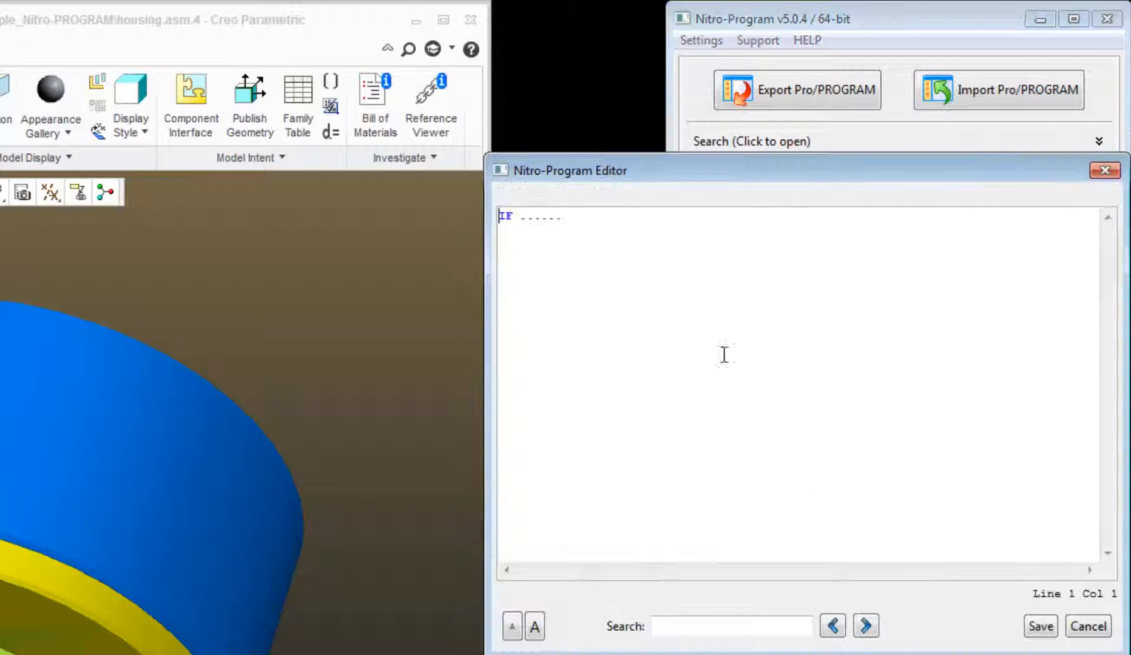
double_click(532, 217)
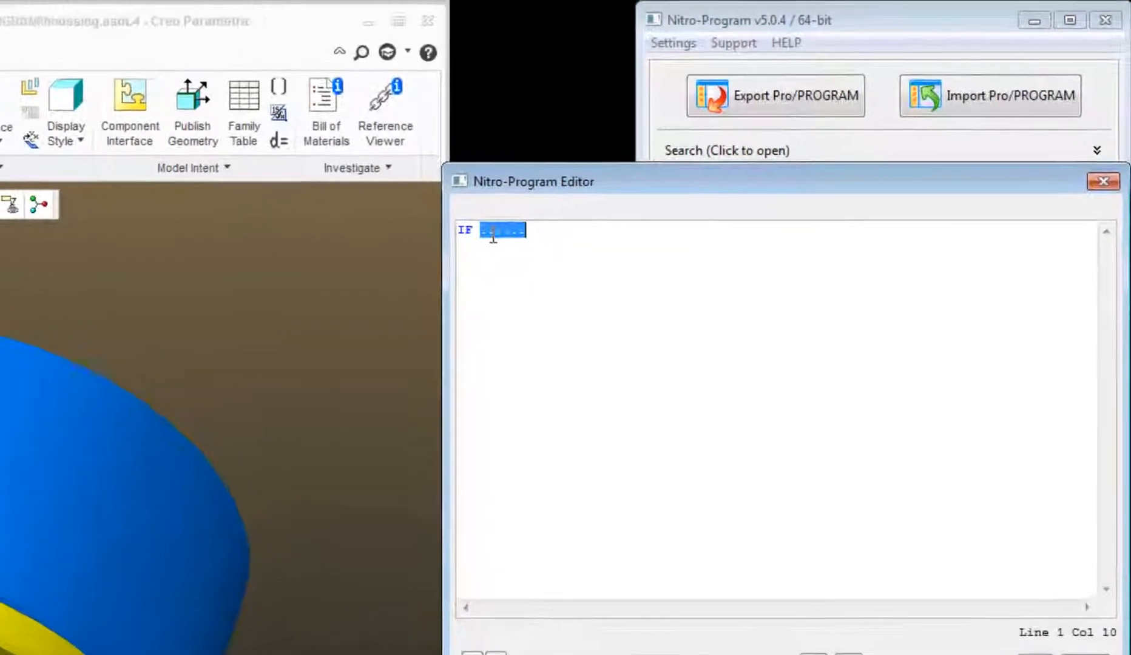
right_click(531, 219)
mouse_move(589, 234)
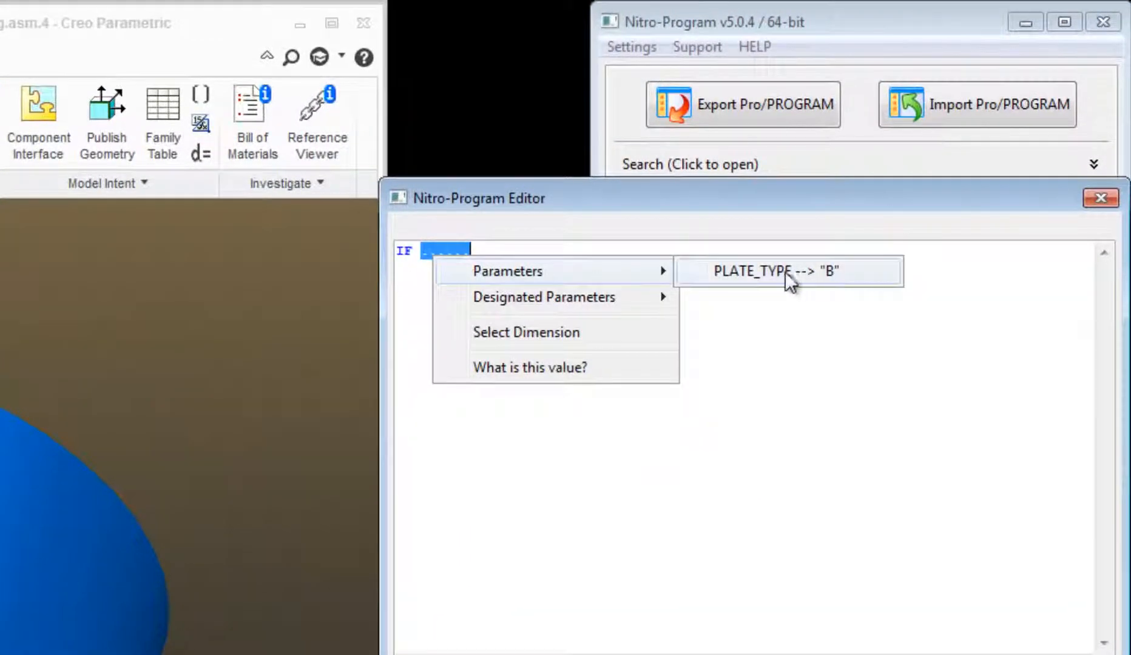
left_click(785, 275)
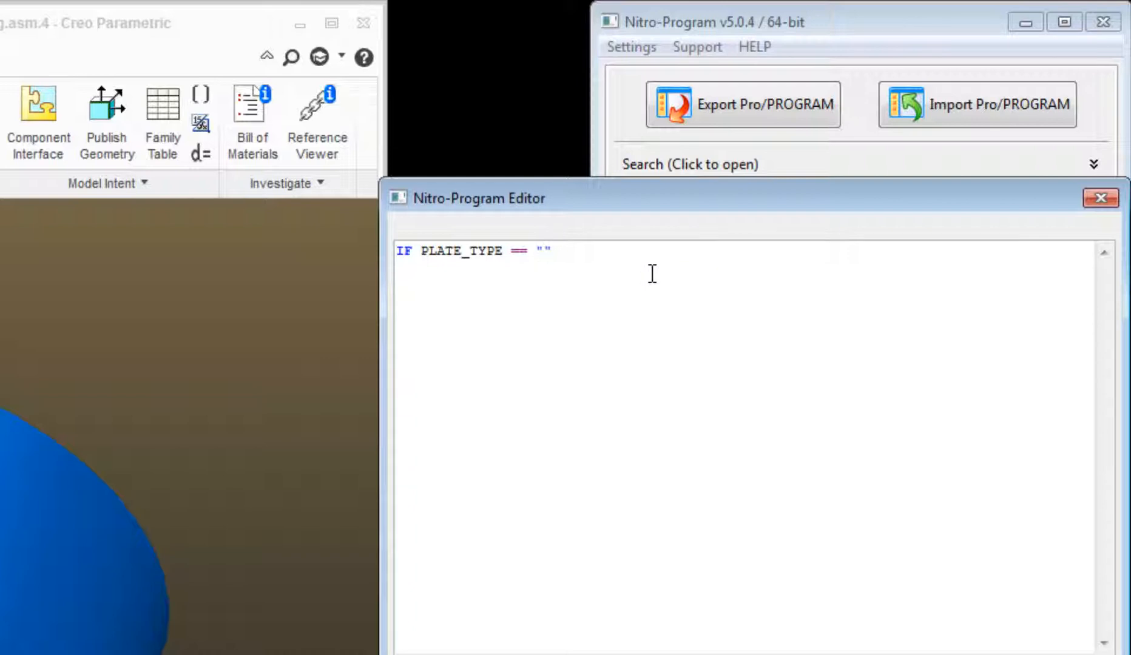
type("B")
left_click_drag(588, 251, 353, 251)
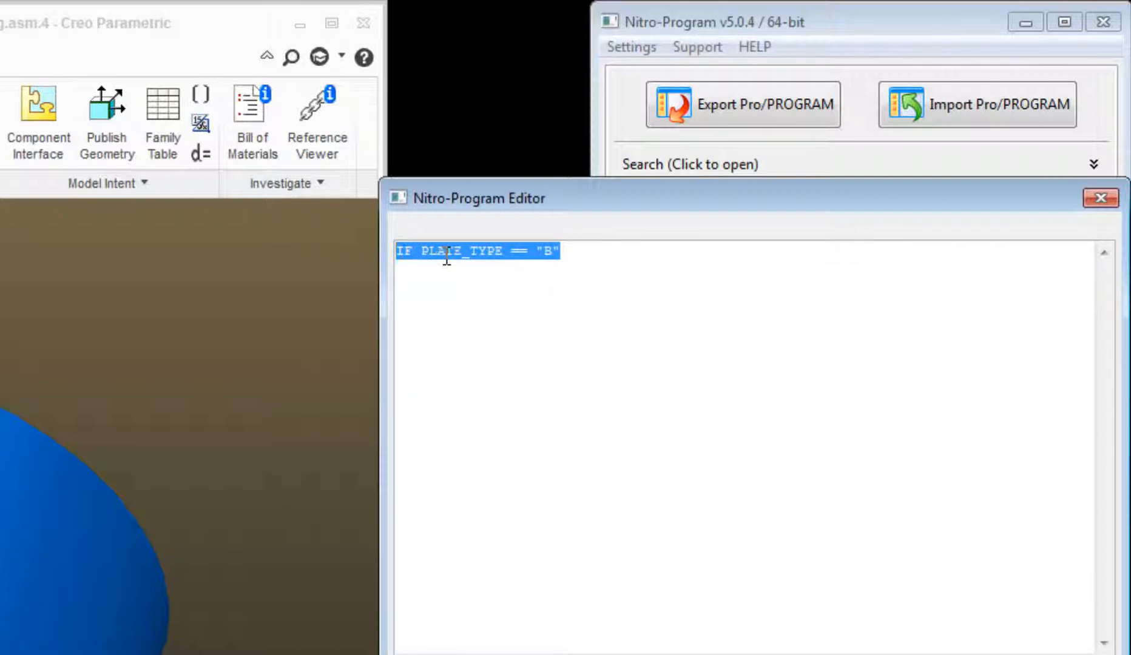
left_click(1040, 622)
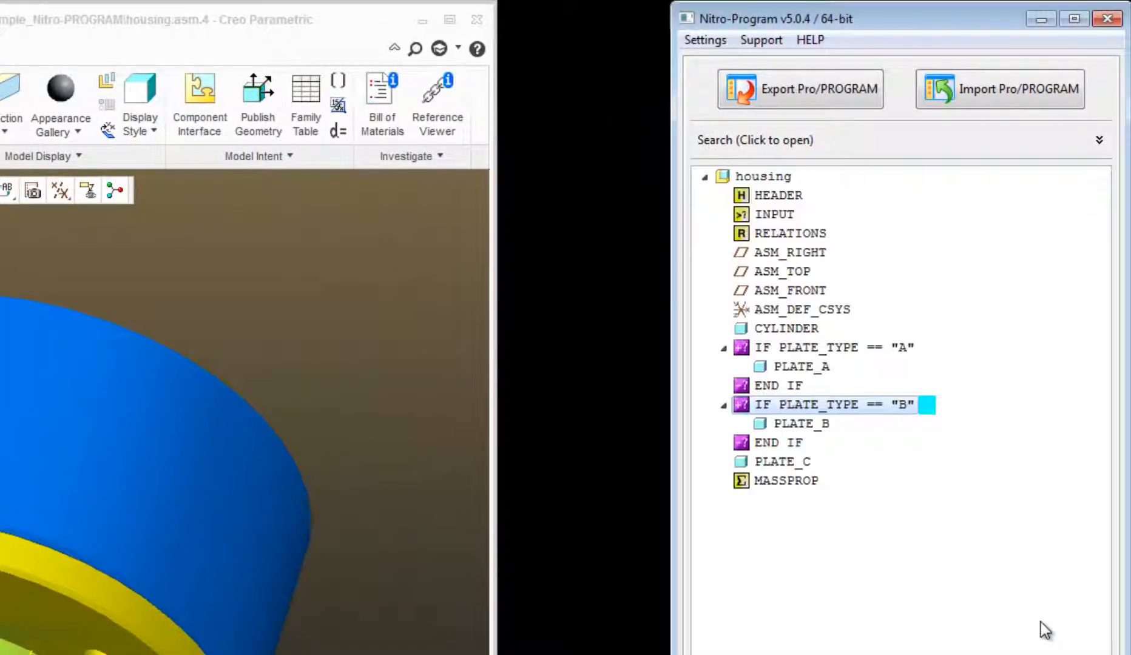
Step: Enclose PLATE_C in an IF/ENDIF block and save its condition as PLATE_TYPE == "C", reusing the copied statement
right_click(776, 463)
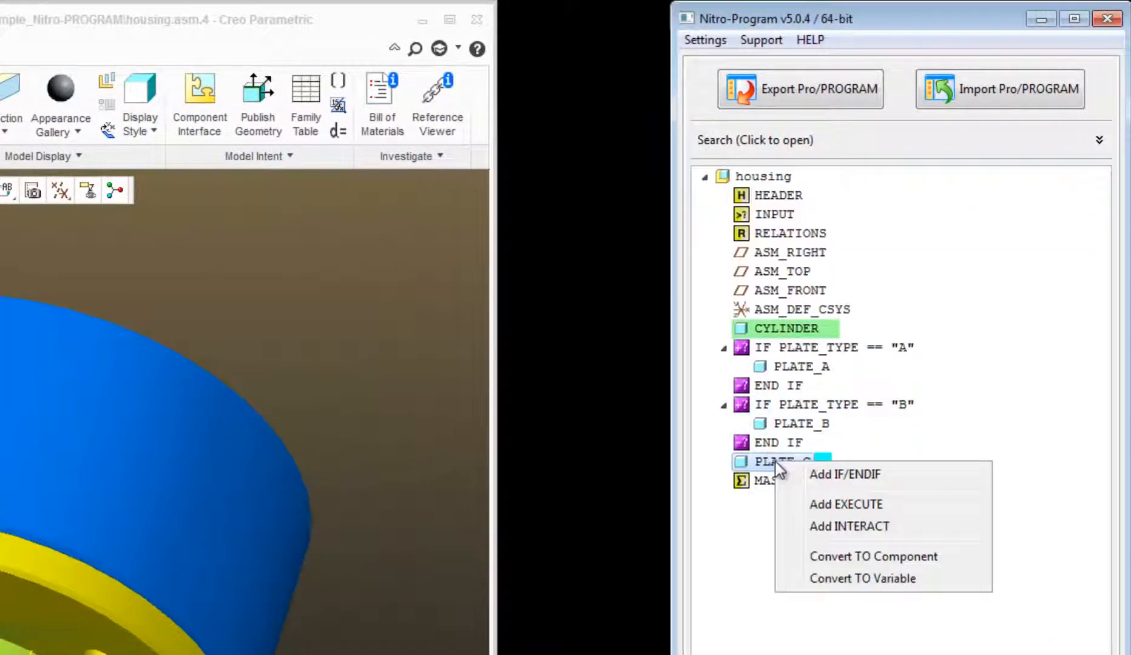
left_click(855, 474)
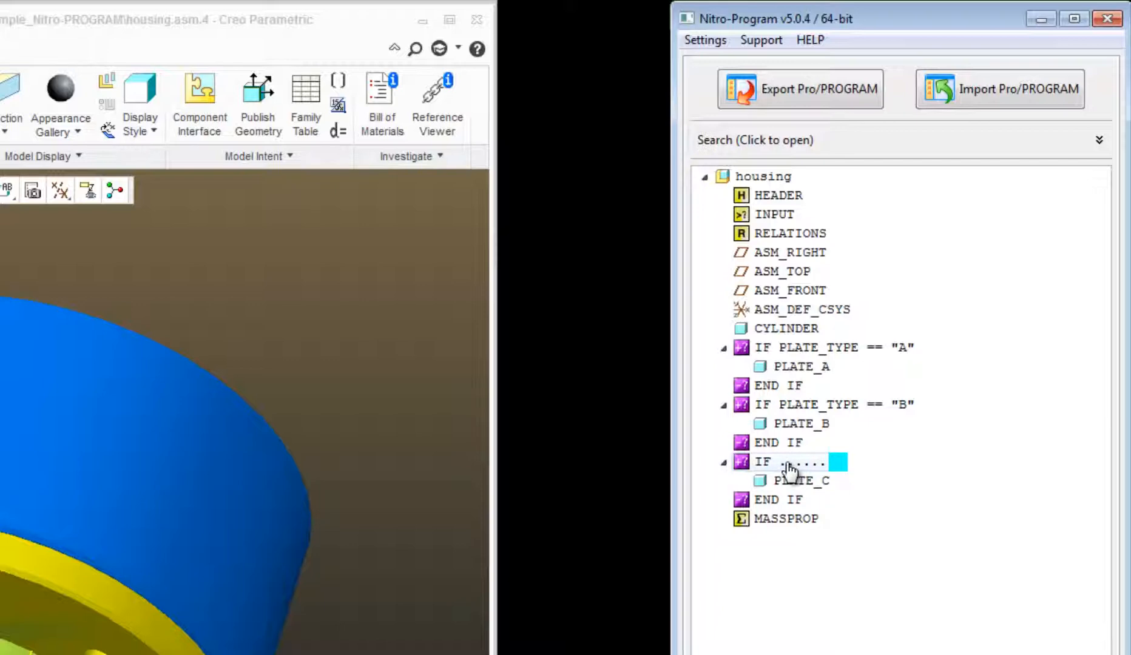
double_click(789, 464)
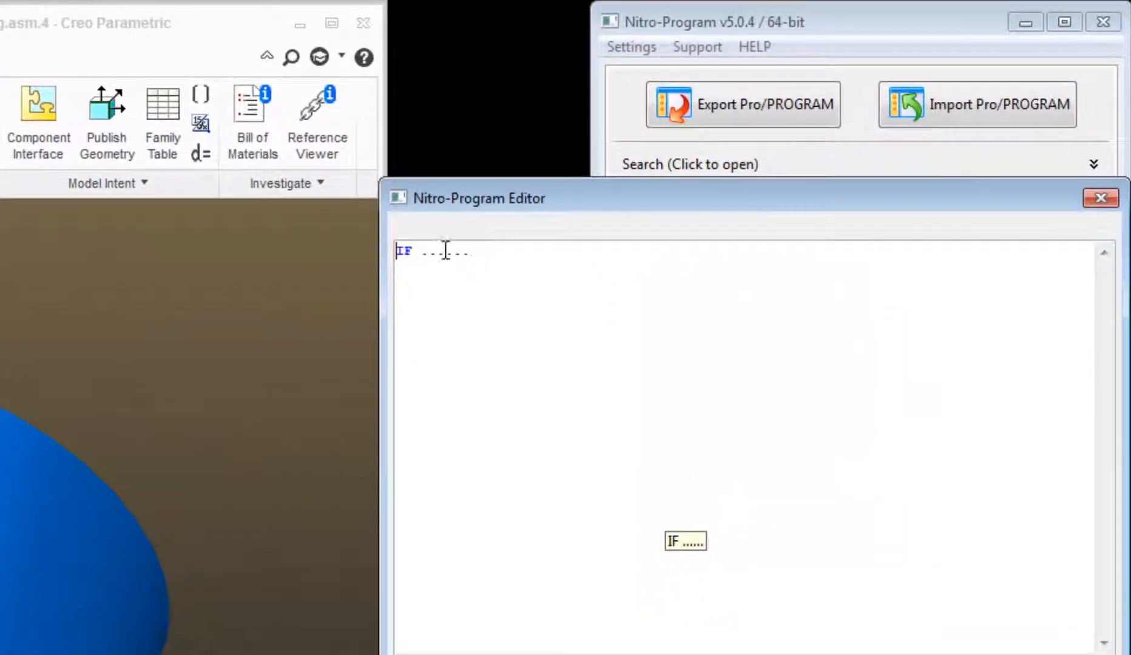
key("ctrl+a")
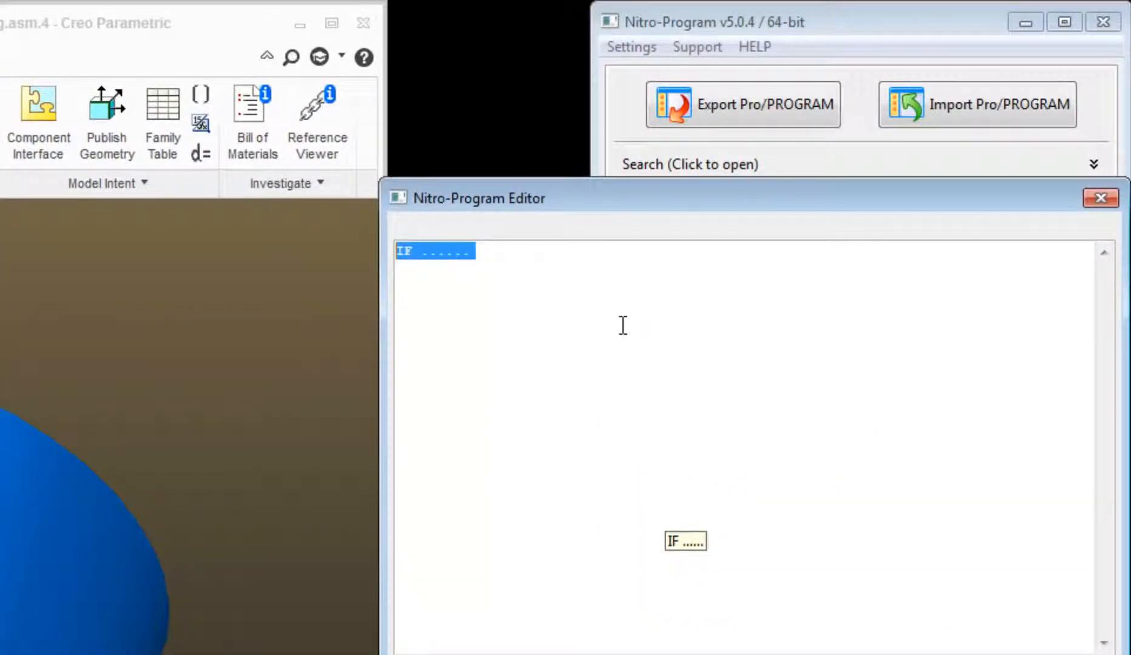
key("ctrl+v")
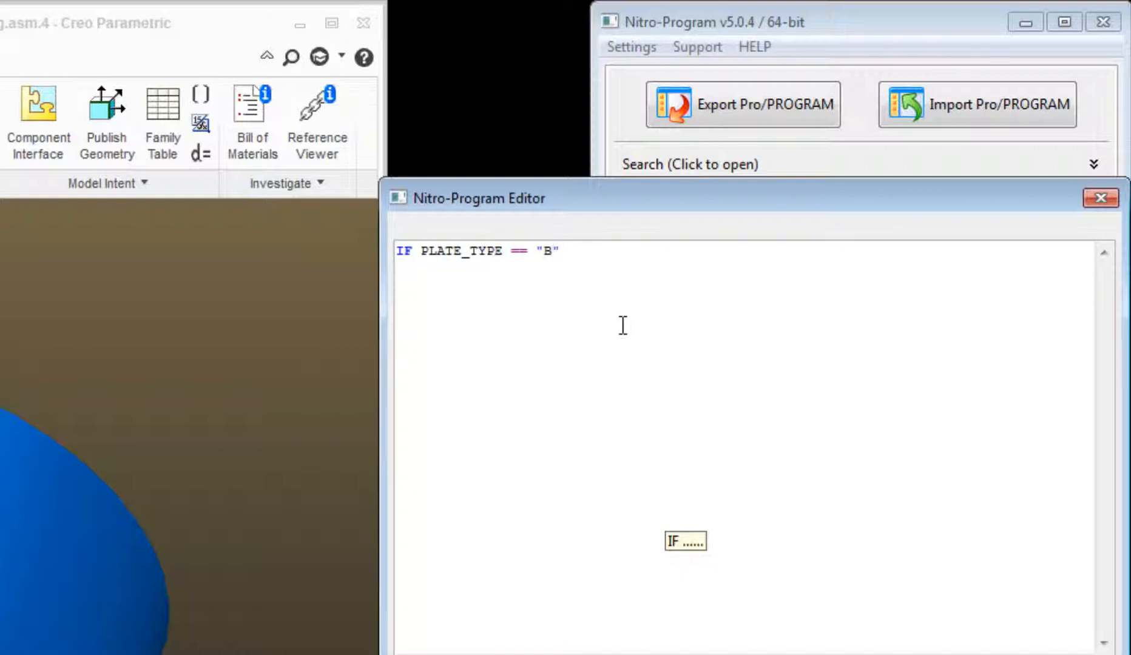
key("BackSpace")
type("C")
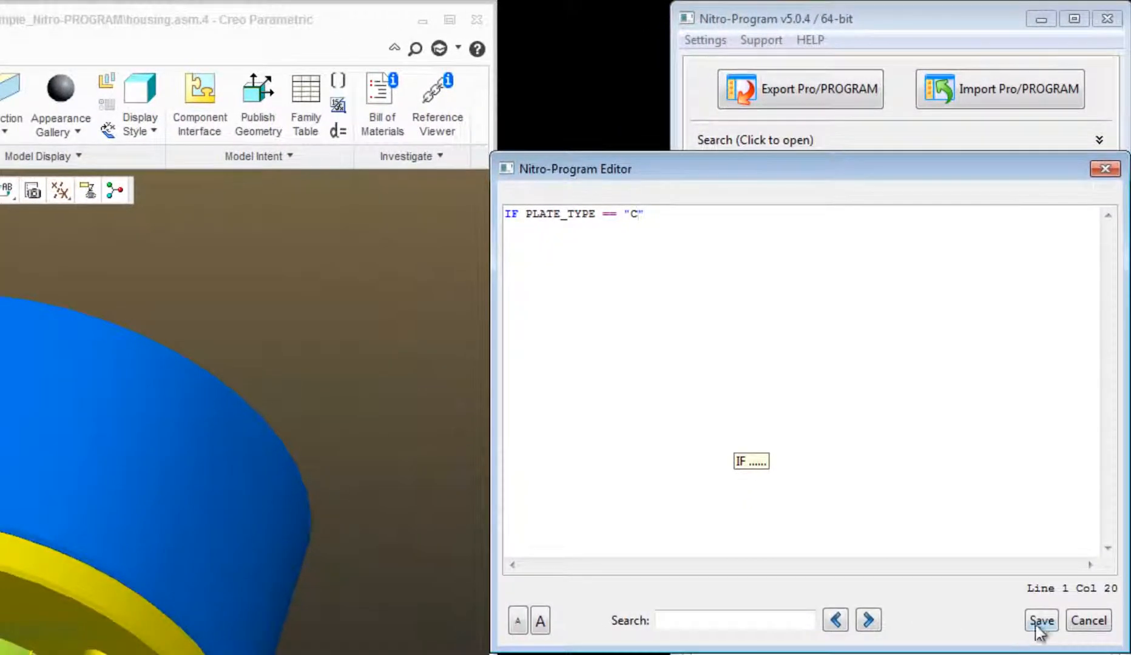
left_click(1039, 621)
Step: Import the edited Pro/PROGRAM with the three plate conditions back into the housing assembly
left_click(837, 352)
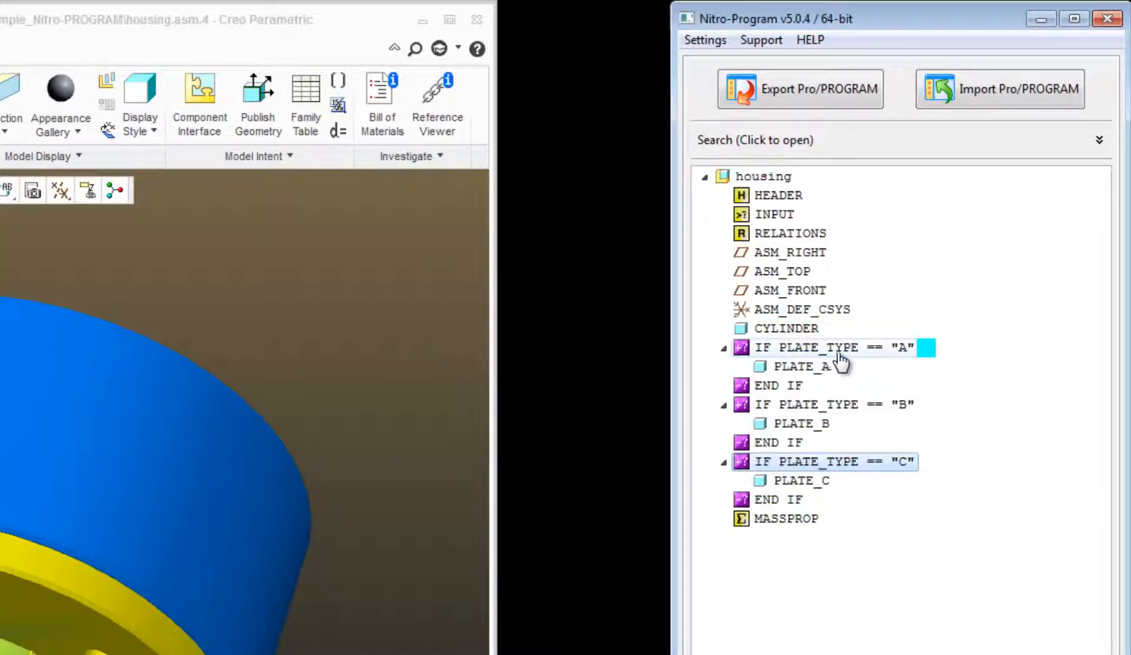
mouse_move(930, 352)
left_mouse_down()
mouse_move(799, 381)
mouse_move(802, 370)
mouse_move(789, 396)
mouse_move(916, 416)
mouse_move(781, 425)
mouse_move(813, 446)
mouse_move(766, 474)
mouse_move(908, 471)
mouse_move(814, 489)
mouse_move(1020, 114)
left_mouse_up()
left_click(1023, 88)
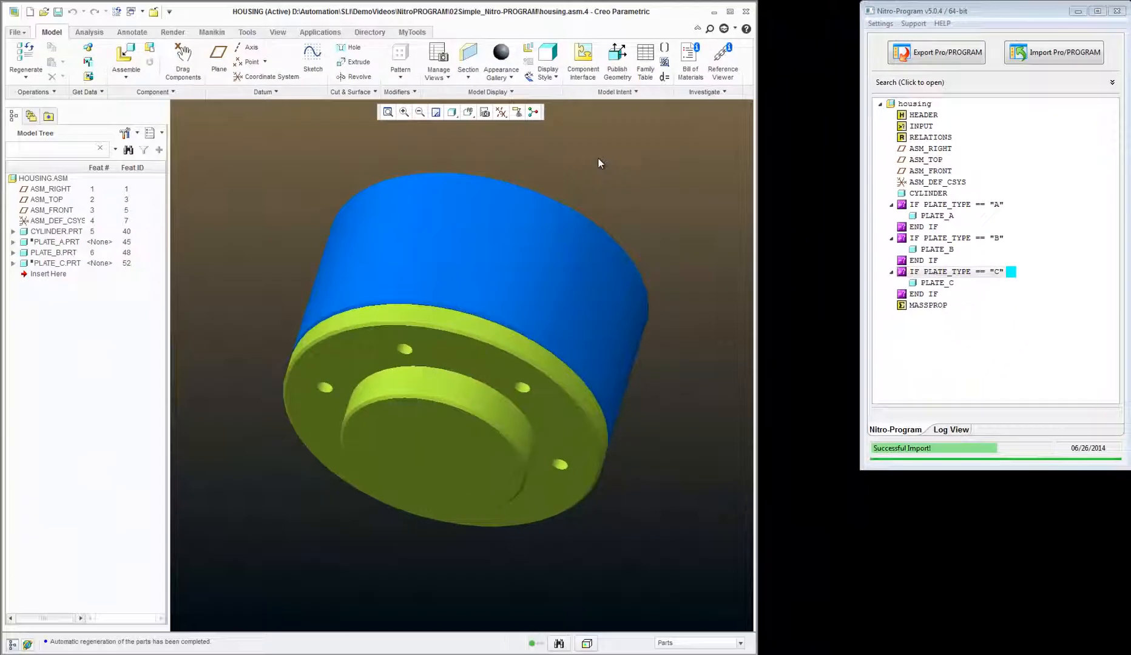
Step: Set the housing's PLATE_TYPE parameter to A and regenerate the assembly
key("r")
key("e")
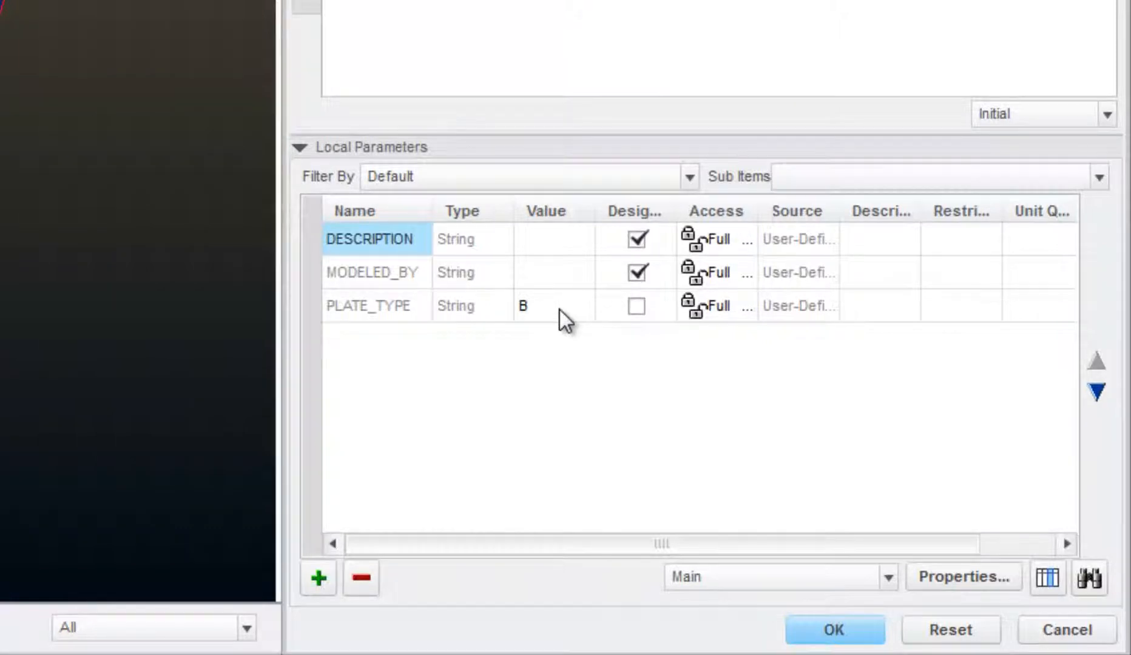
left_click(559, 309)
type("A")
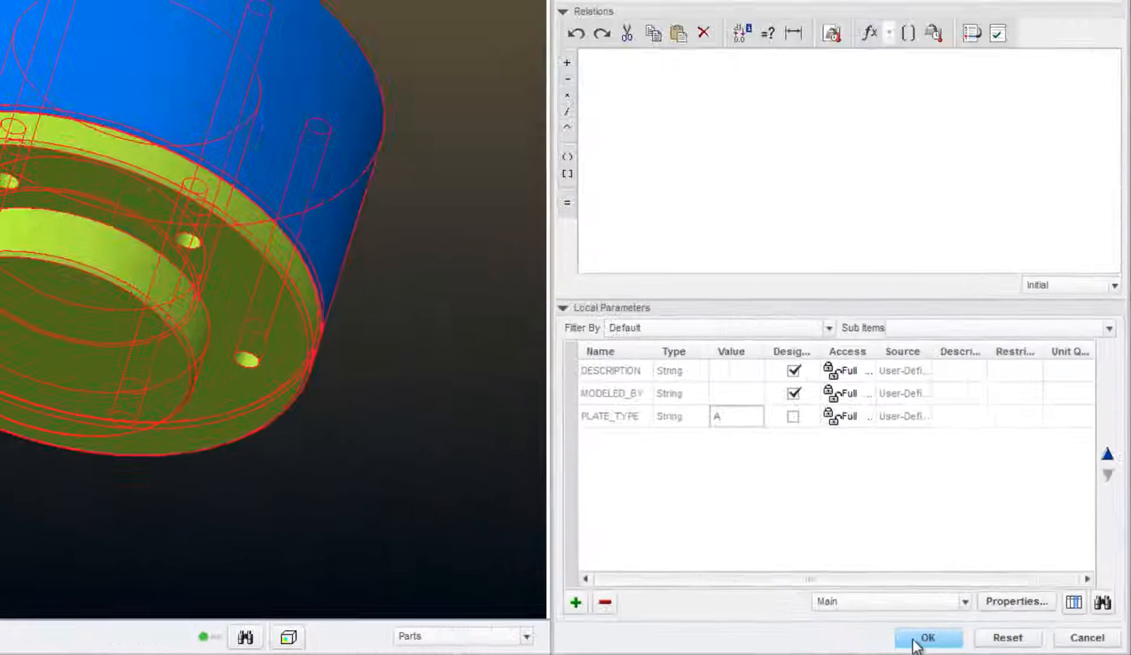
left_click(914, 641)
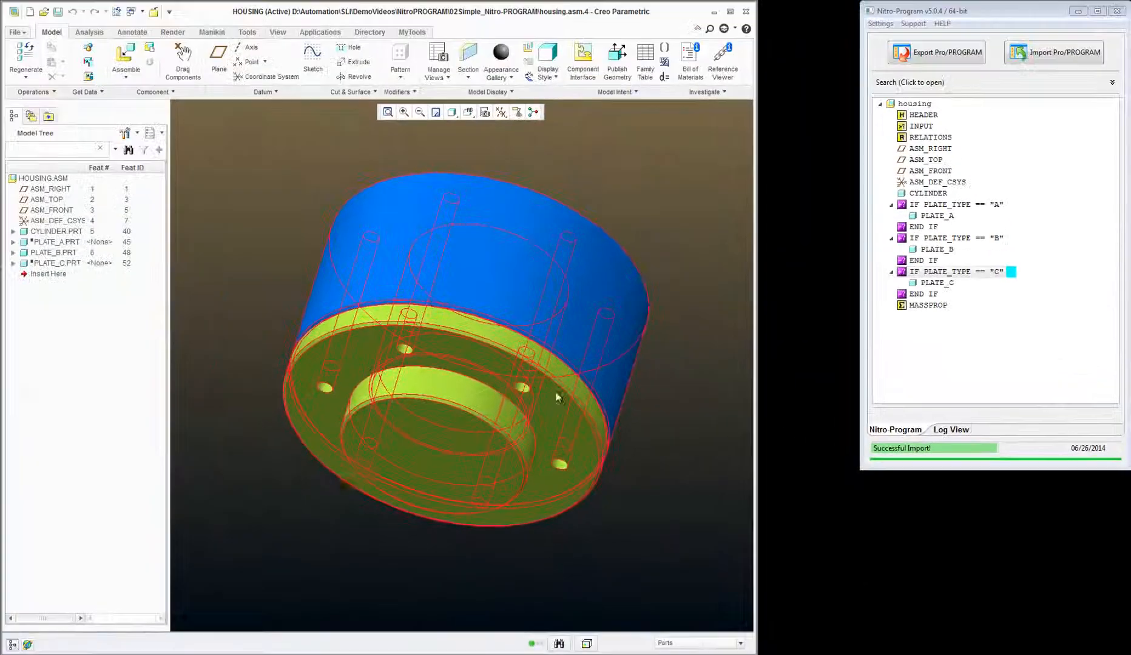
left_click(117, 12)
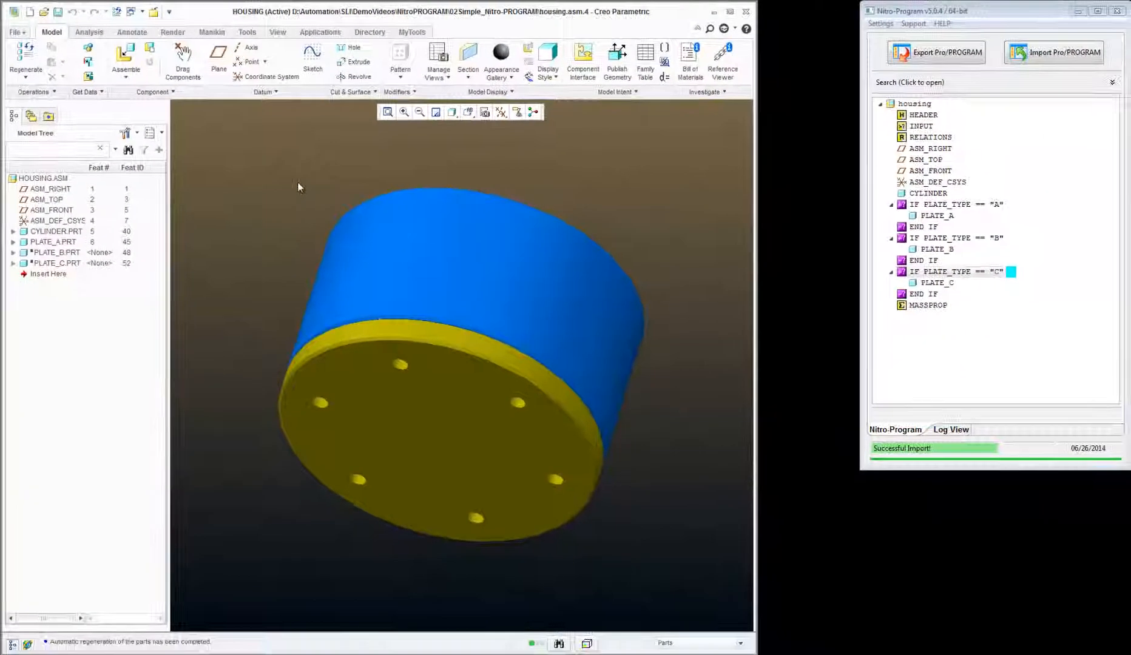
Step: Set the housing's PLATE_TYPE parameter to C and regenerate the assembly
key("r")
key("e")
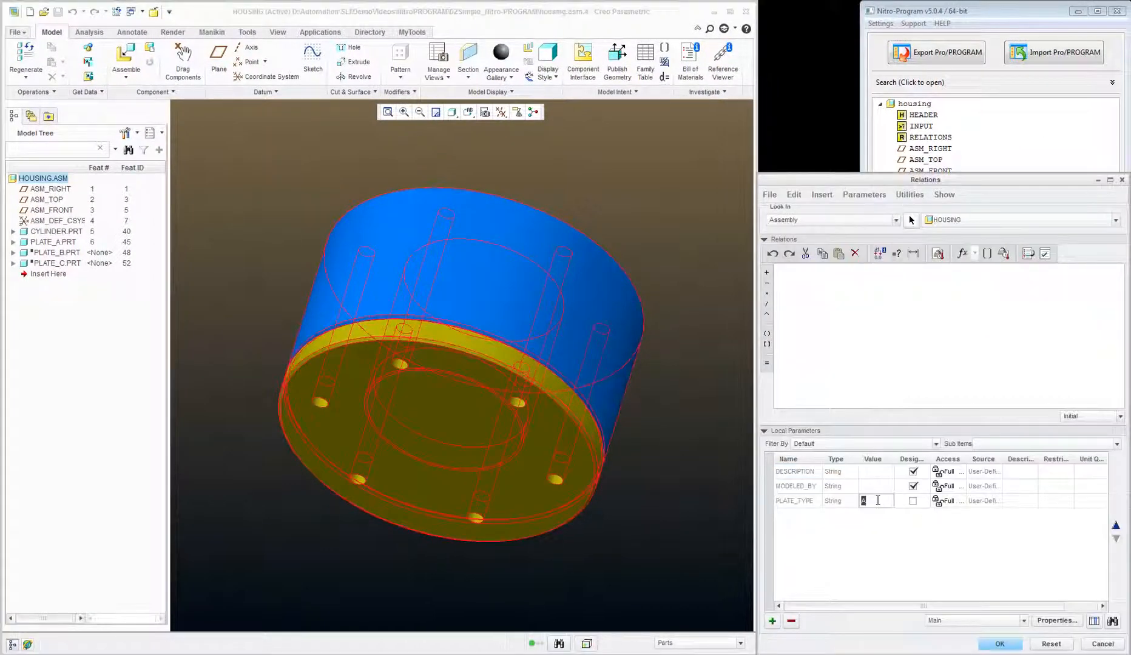
left_click(877, 501)
type("C")
left_click(999, 644)
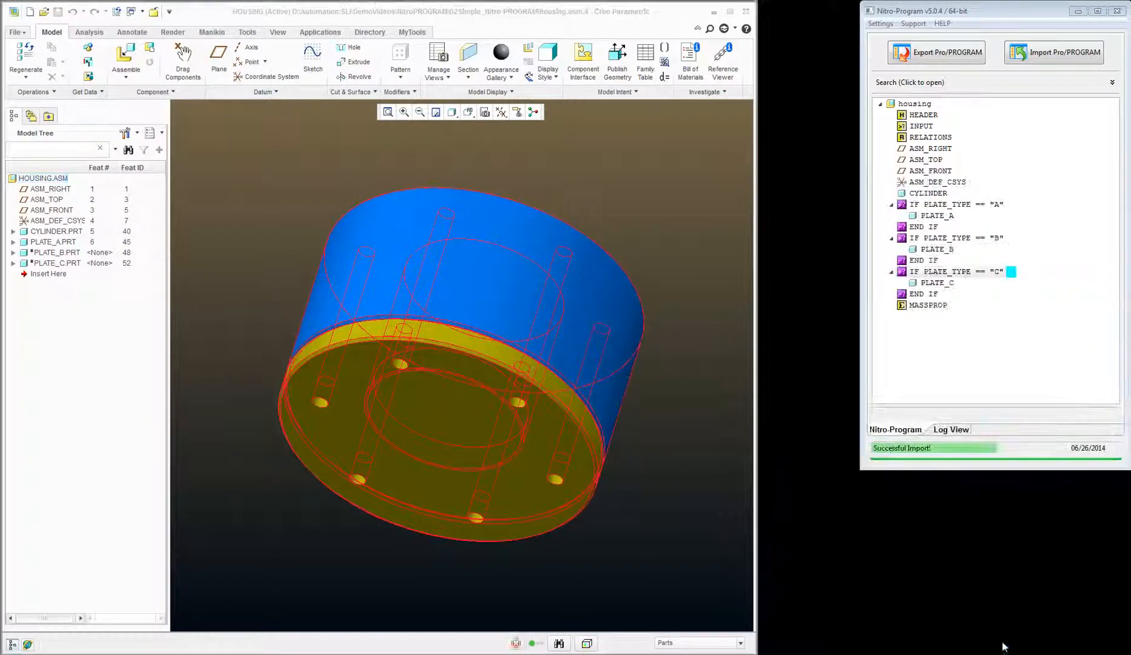
left_click(116, 12)
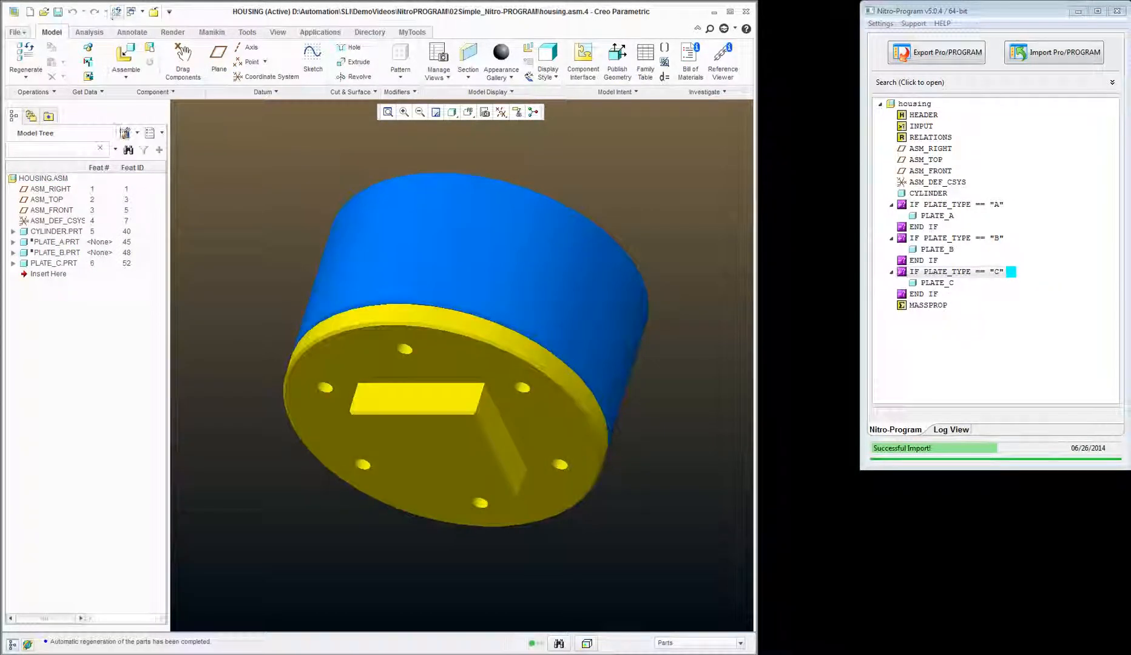